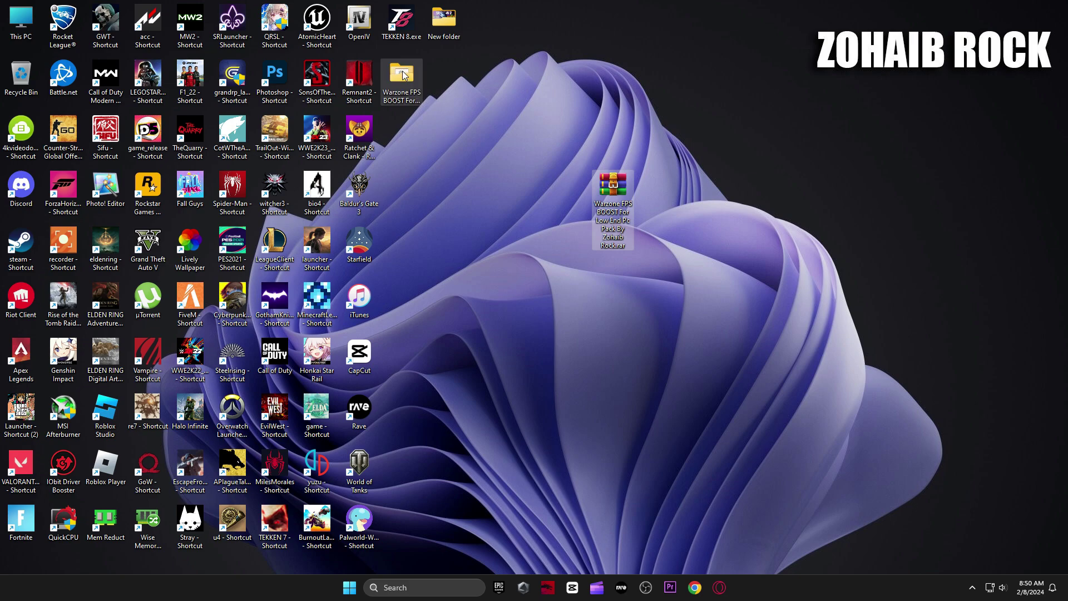
Step: Move the Warzone FPS BOOST folder beside its archive on the desktop and open its 1 Windows Tweaks subfolder
drag(402, 75, 572, 220)
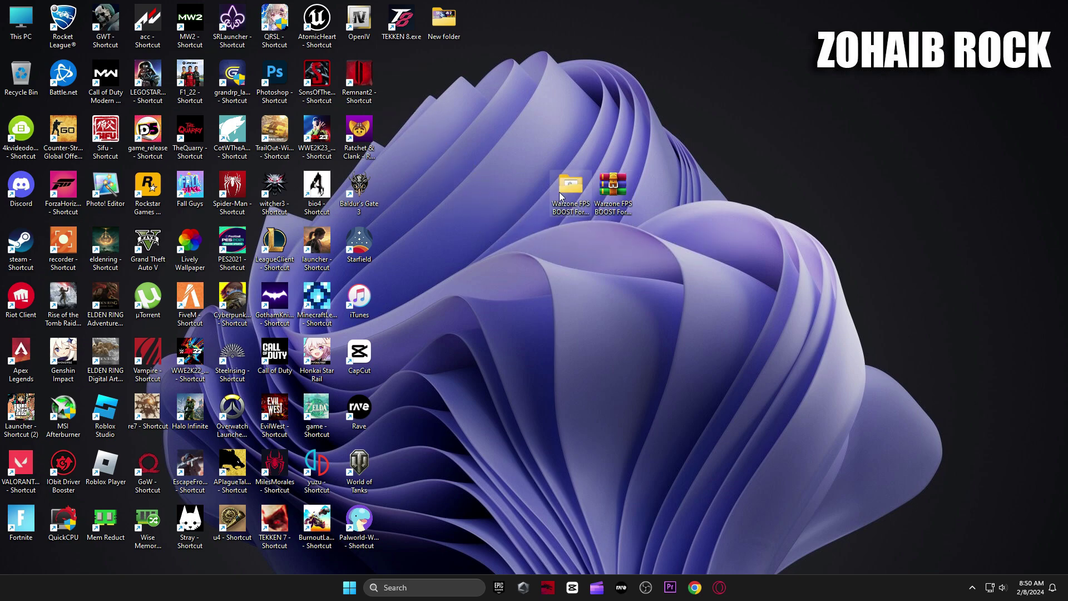
double_click(559, 192)
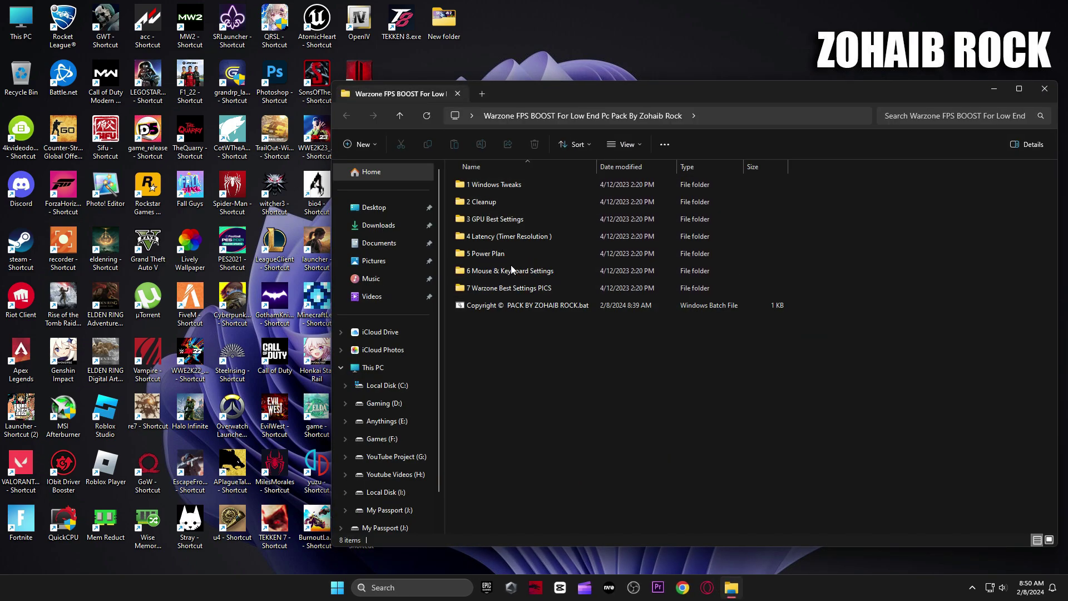
double_click(523, 185)
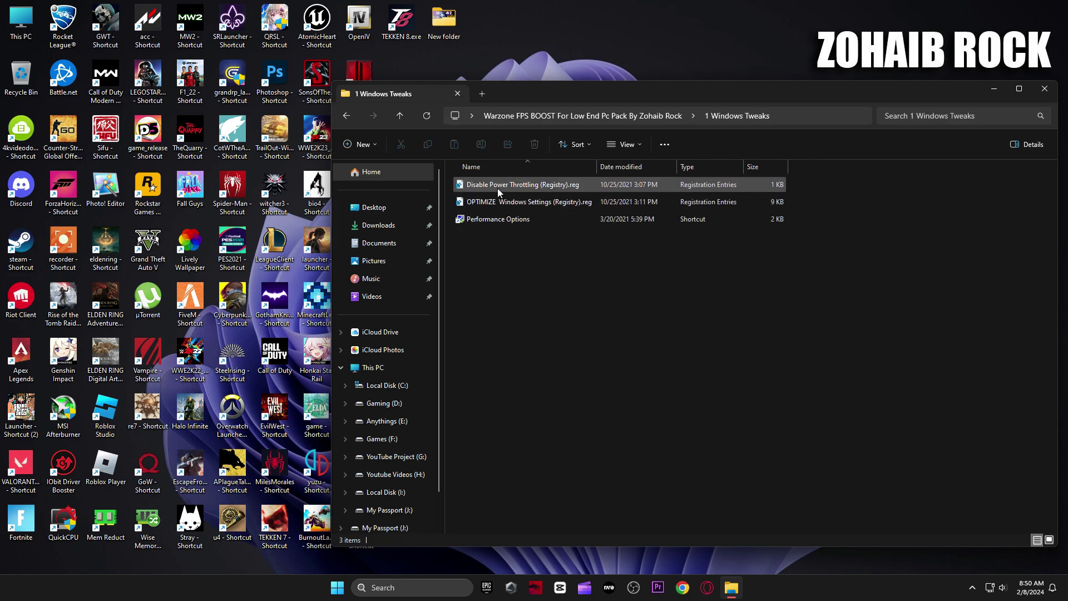
Step: Open the Windows Settings and look through the entries of the System page
click(337, 587)
click(542, 349)
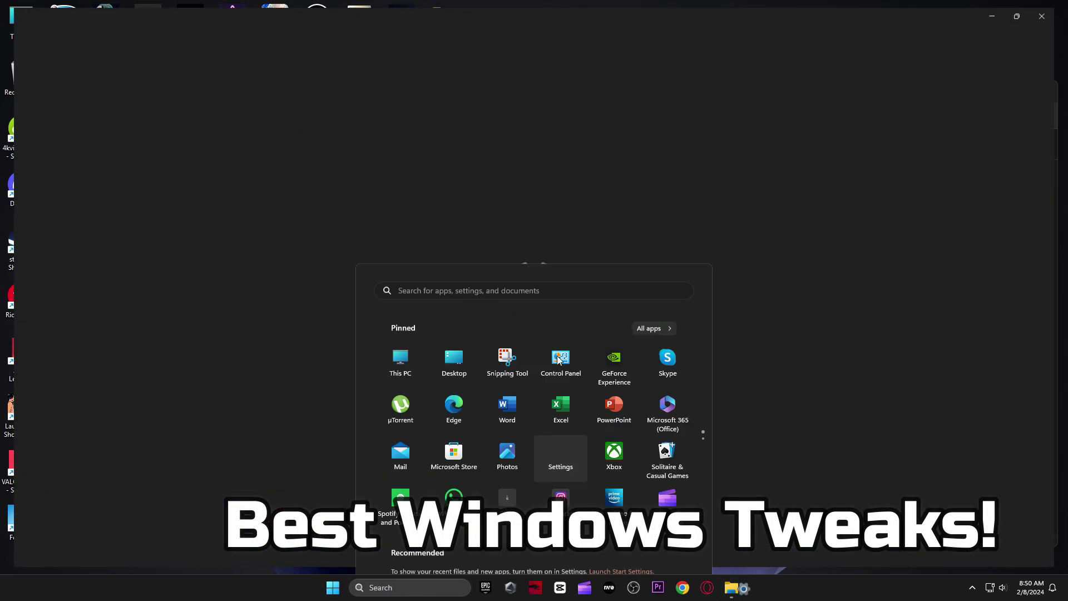
click(40, 146)
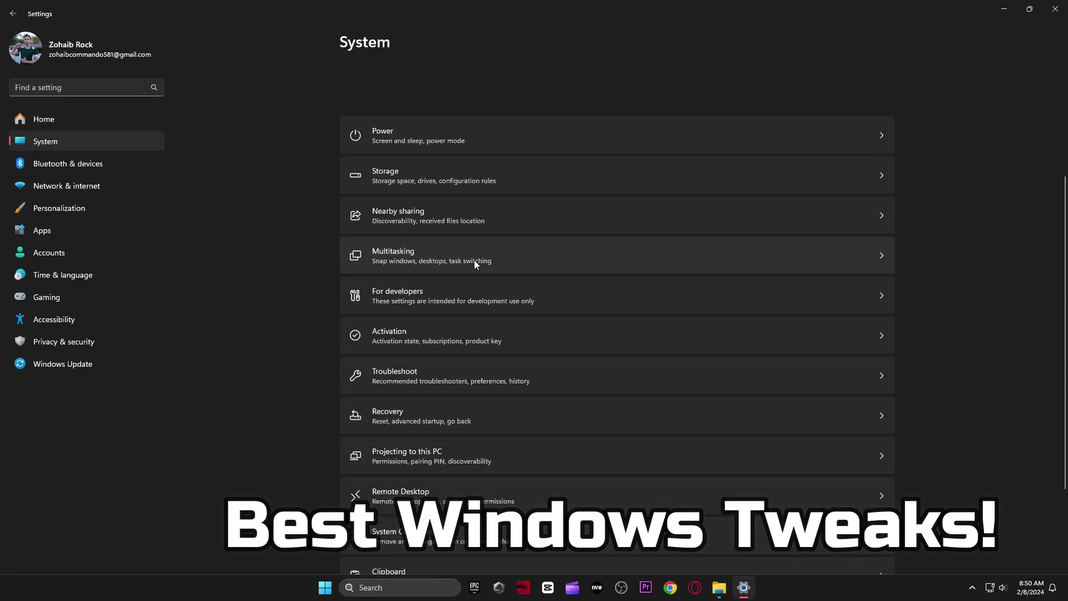
scroll(477, 262, down, 5)
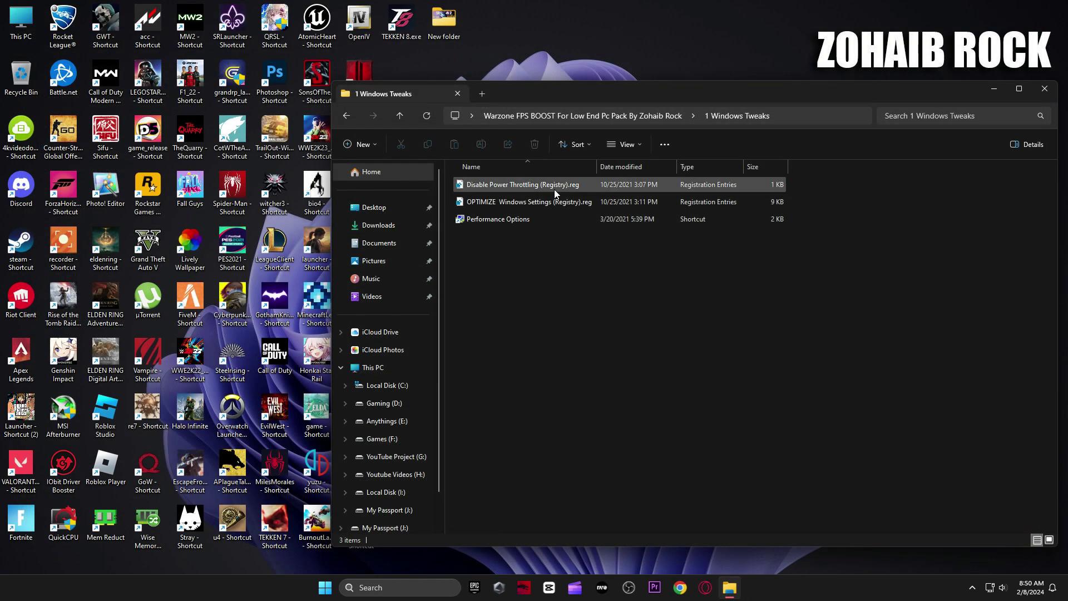
Step: Merge OPTIMIZE Windows Settings (Registry).reg and Disable Power Throttling (Registry).reg into the registry, confirming each import
double_click(528, 201)
click(615, 308)
click(658, 296)
double_click(522, 184)
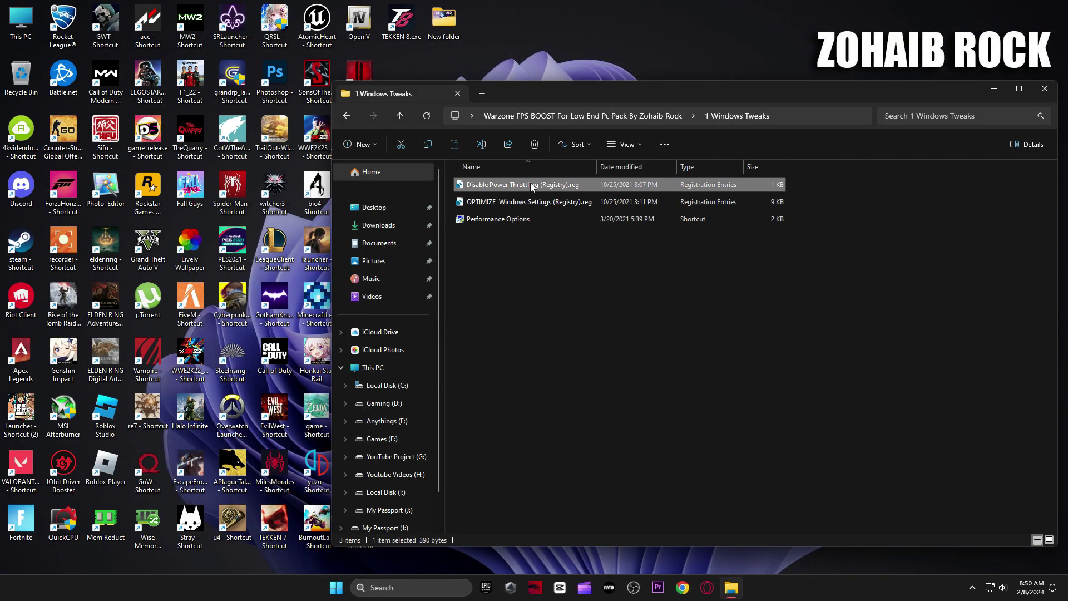
click(615, 307)
click(655, 296)
Step: Open Performance Options and accept the visual effects choice "Let Windows choose what's best for my computer"
double_click(515, 222)
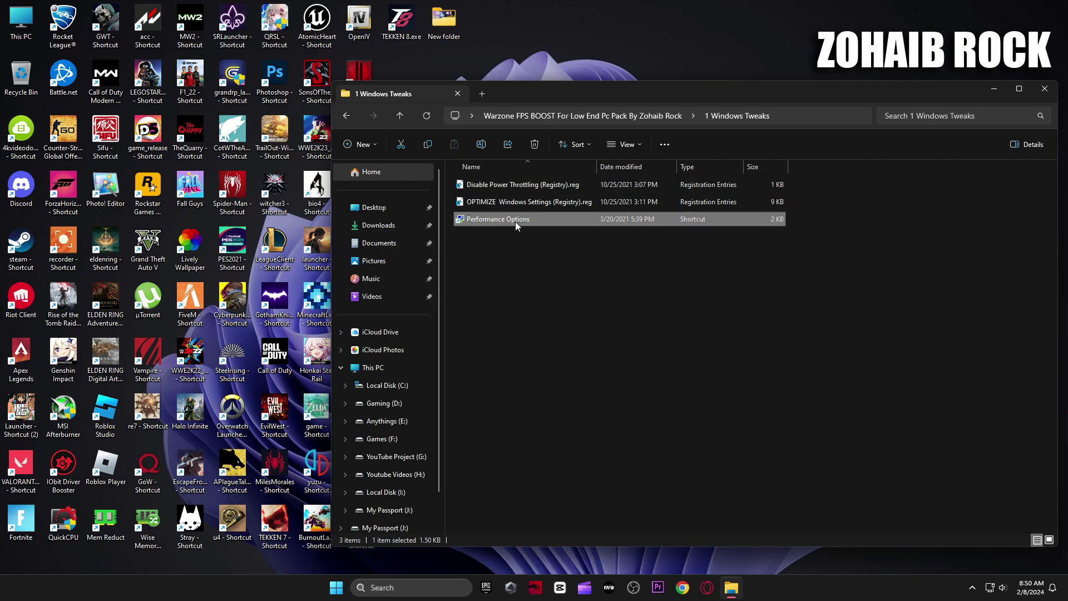
drag(199, 53, 610, 91)
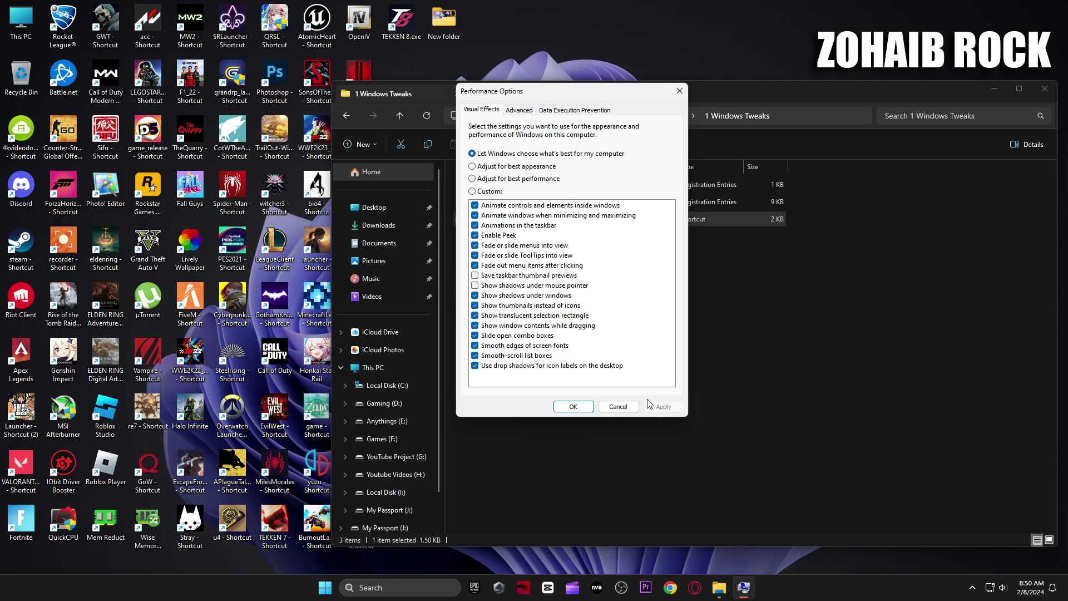
click(572, 406)
Step: Return to the pack's main folder, open 2 Cleanup and select Delete Prefetch Files.bat
click(346, 115)
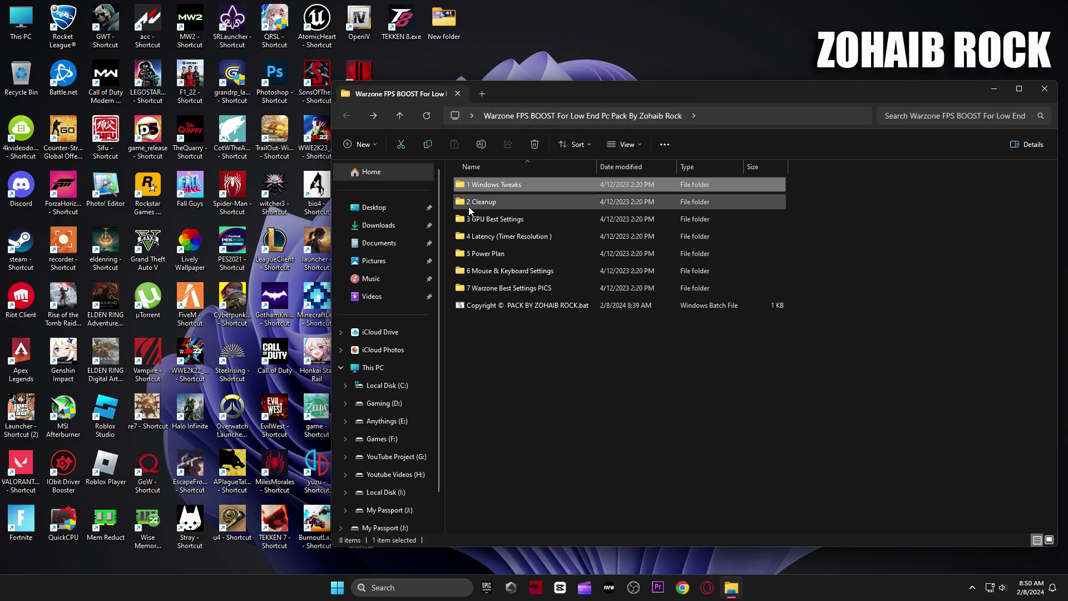
click(481, 204)
double_click(481, 203)
click(502, 201)
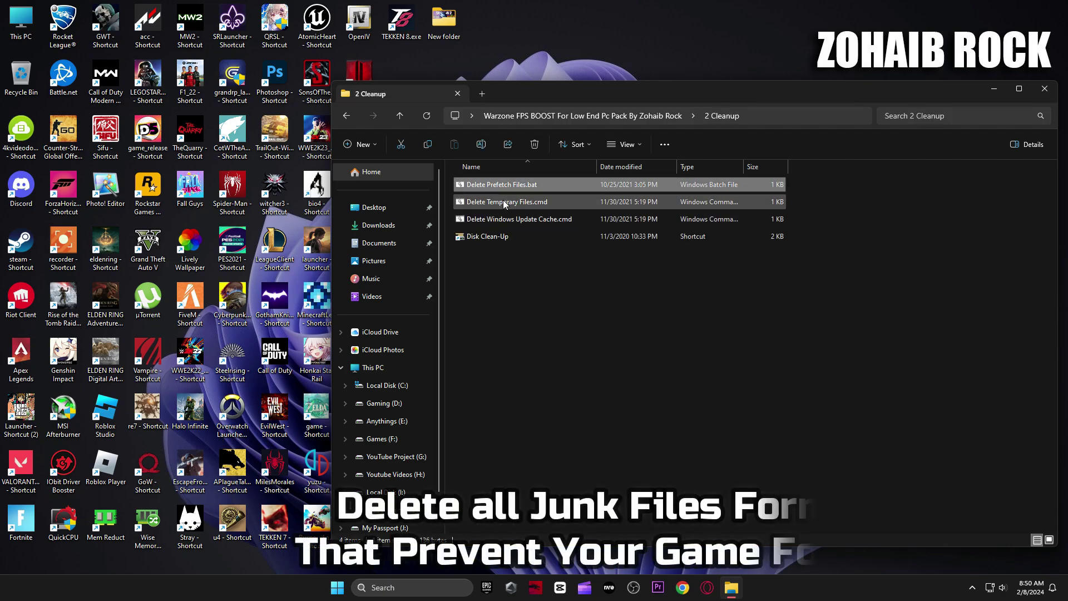
Step: Run Delete Temporary Files.cmd and Delete Windows Update Cache.cmd, dismissing each script's console
double_click(503, 201)
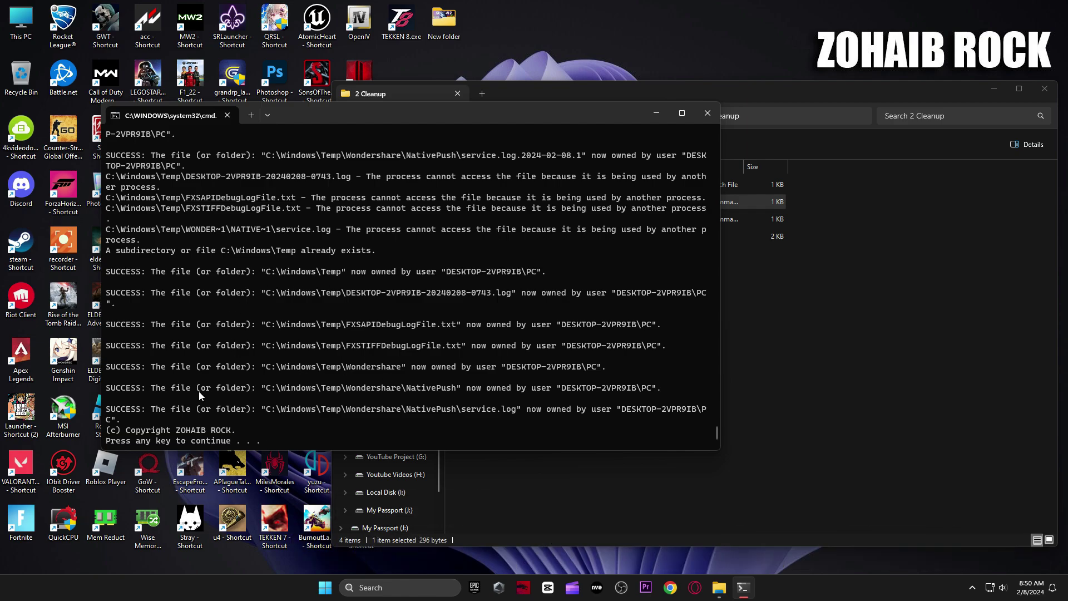
key(Return)
double_click(543, 225)
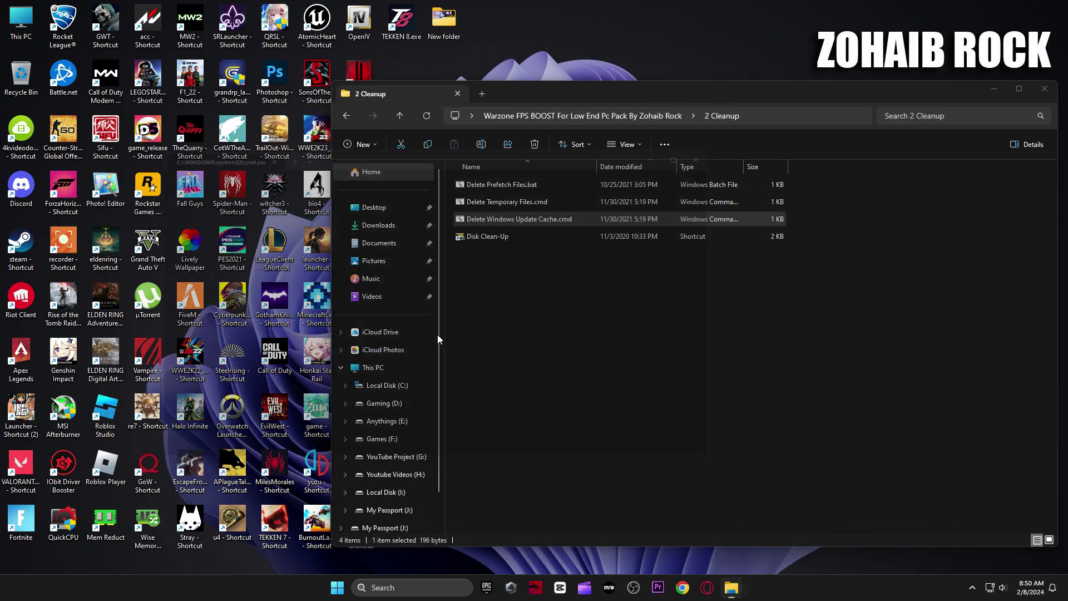
key(Return)
Step: Start Disk Clean-Up for drive C: with the folder window minimized, and move the cleanup dialog to mid-desktop
double_click(520, 238)
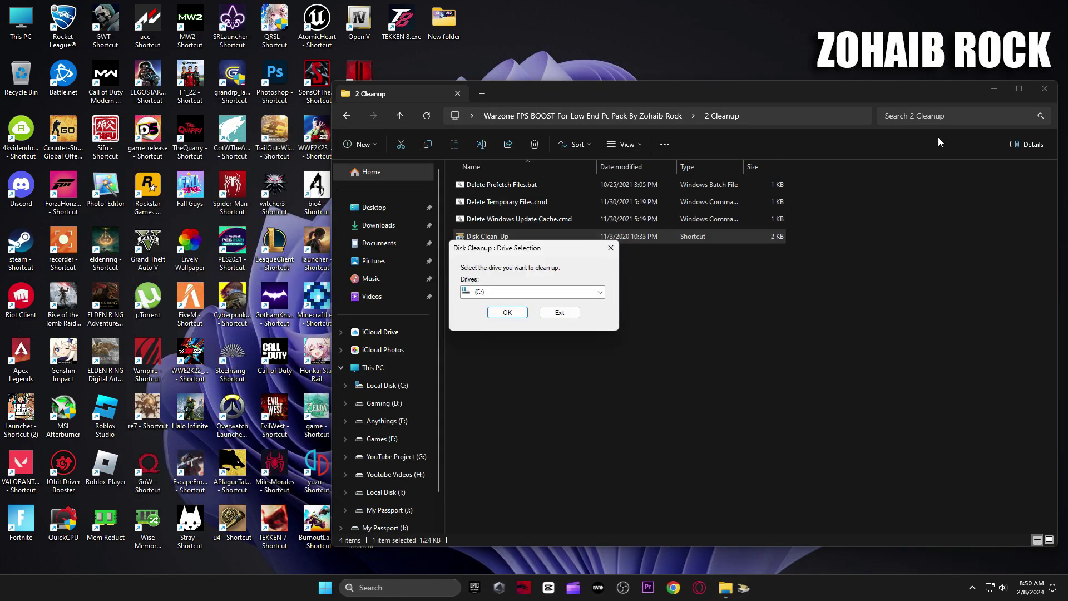
click(985, 91)
click(506, 312)
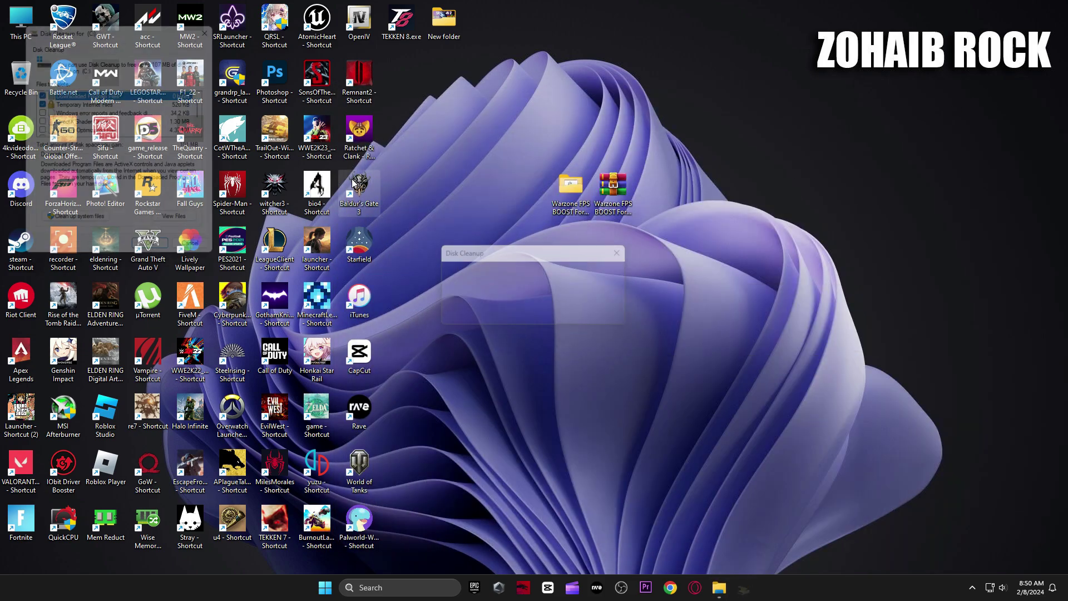
drag(162, 26, 620, 105)
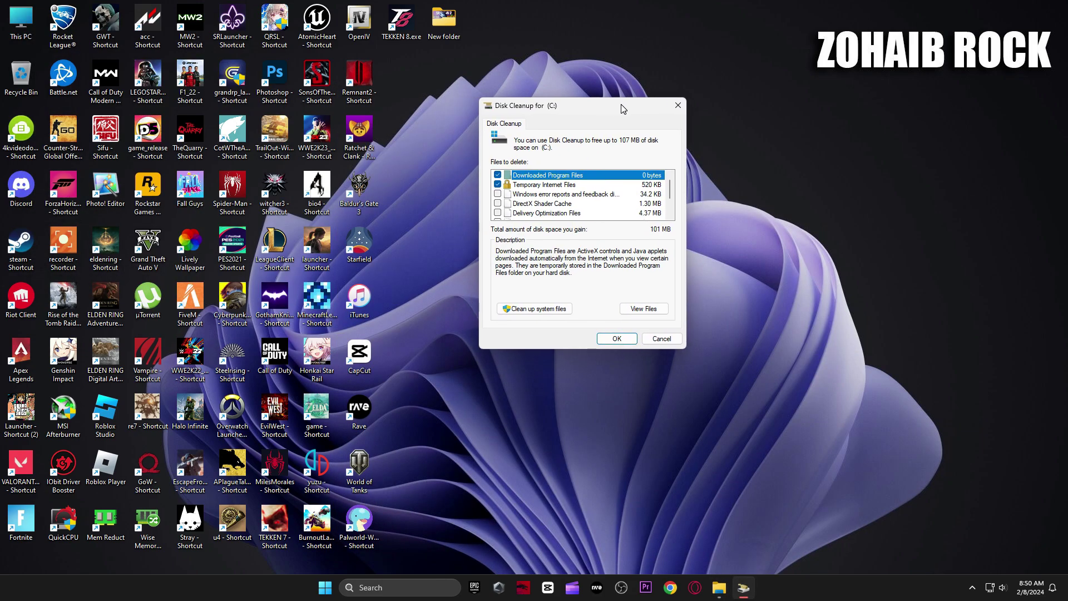
Step: Include DirectX Shader Cache and Delivery Optimization Files in the cleanup of drive C: and confirm deleting the files
click(497, 215)
scroll(502, 213, down, 1)
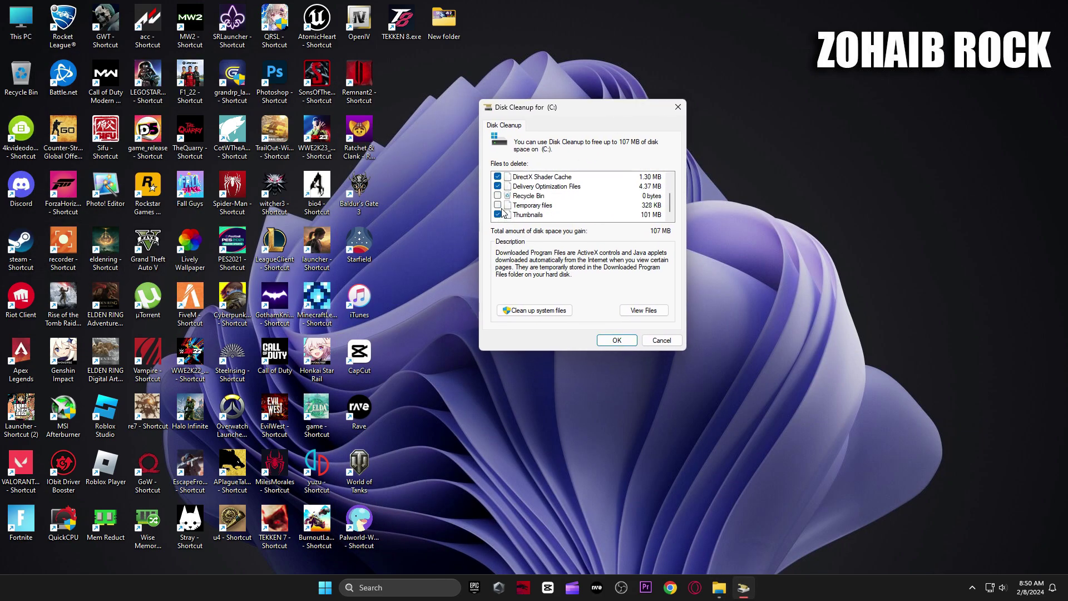
click(616, 341)
click(548, 299)
drag(544, 255, 601, 181)
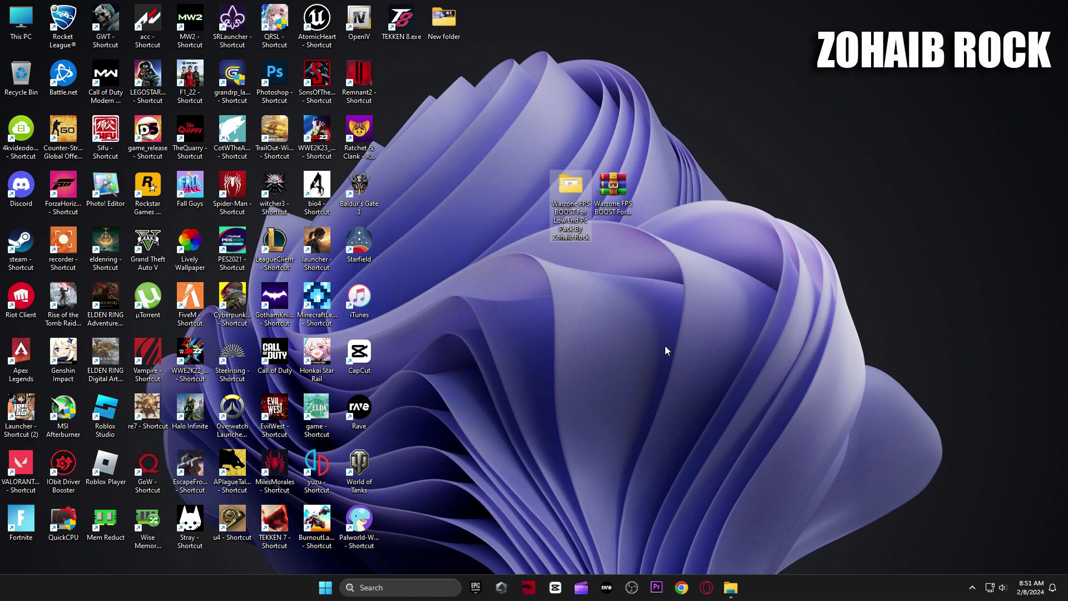
Step: Return to the pack's main folder, open 3 GPU Best Settings and show its contents as extra large icons
key(alt+Left)
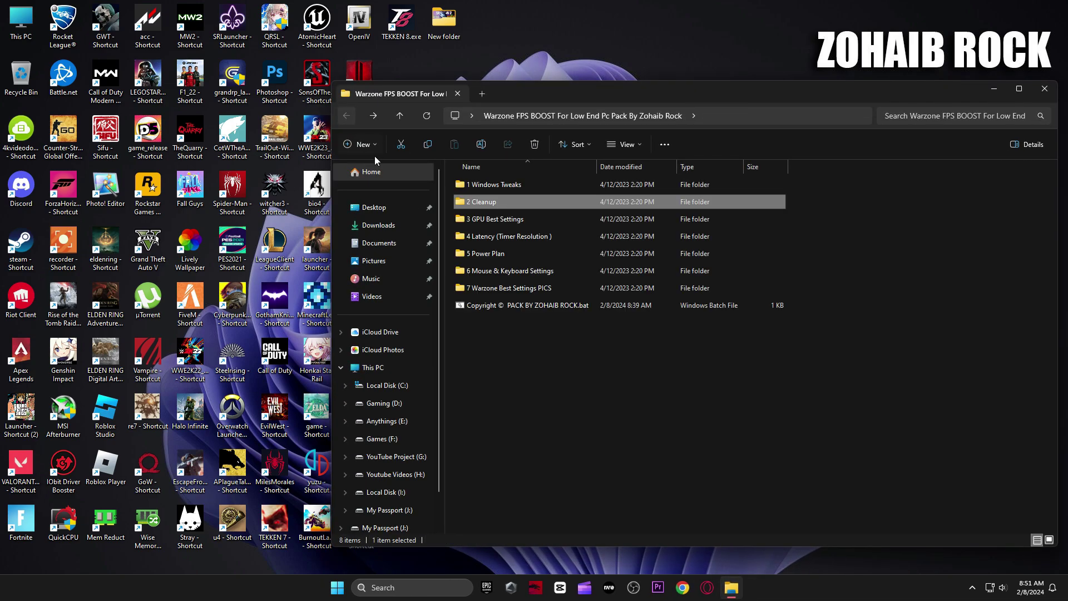
double_click(479, 218)
right_click(542, 259)
mouse_move(612, 264)
click(698, 269)
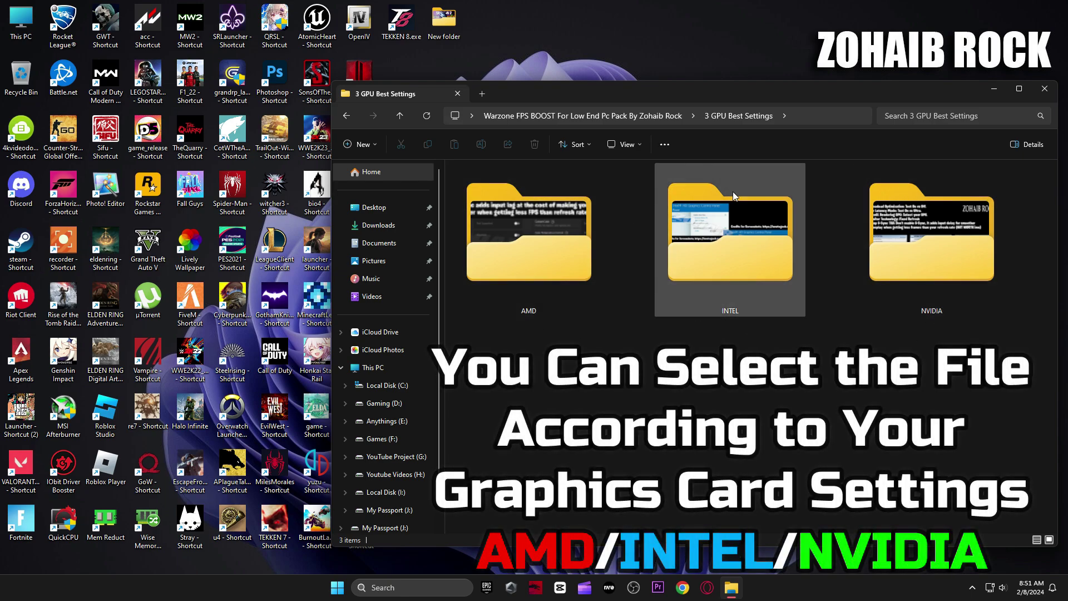
Step: Open the AMD folder and examine its recommended settings images, closing the viewer when done
double_click(541, 259)
click(504, 212)
double_click(505, 211)
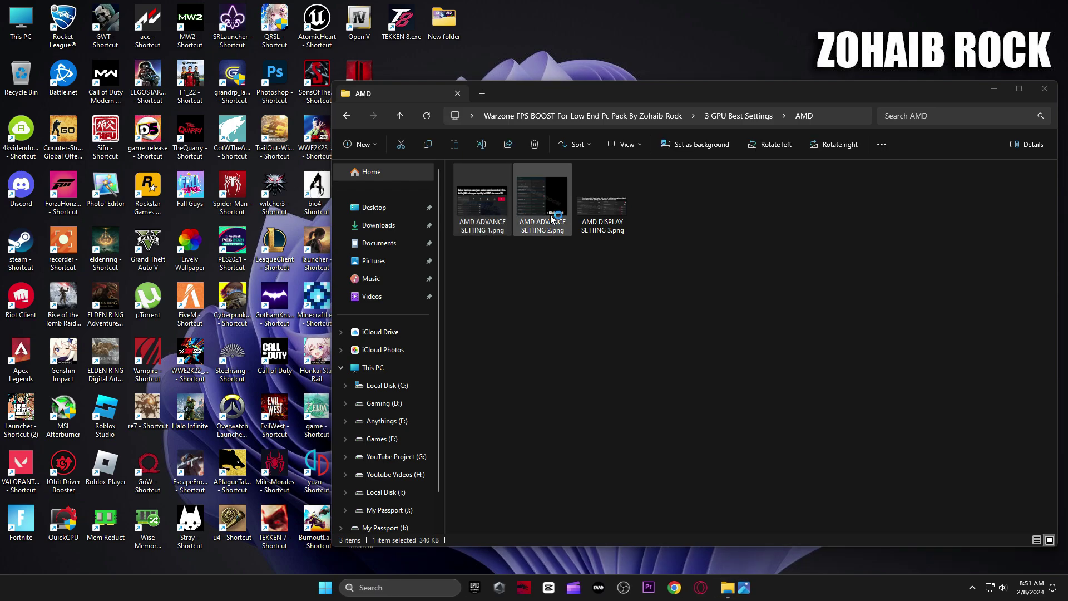
key(Right)
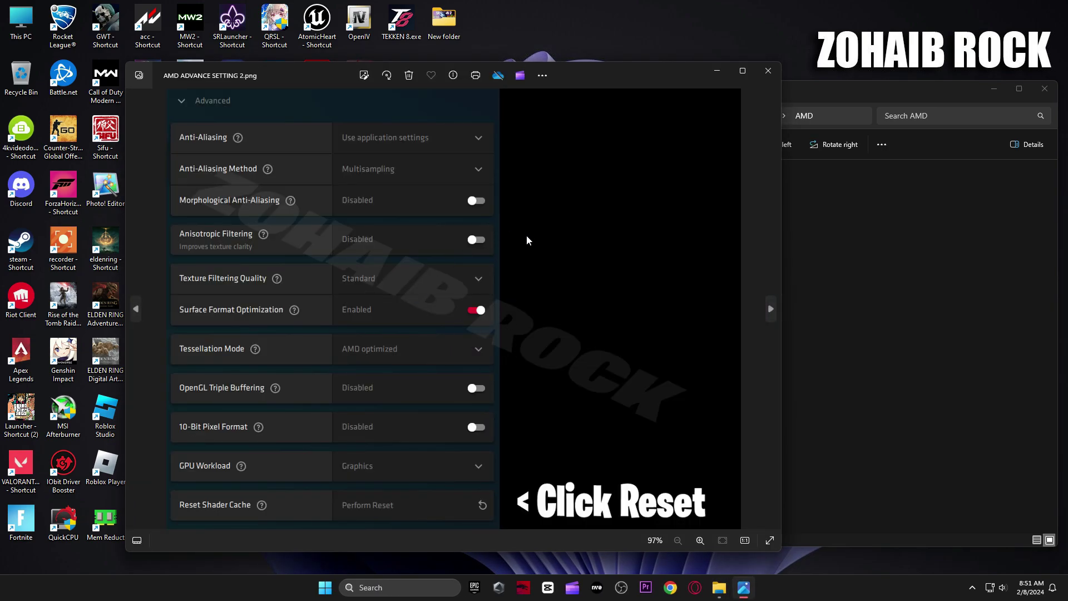
key(Right)
click(768, 70)
Step: Go to the INTEL folder and examine the Intel HD Graphics Control Panel settings image, closing the viewer when done
key(alt+Up)
double_click(672, 216)
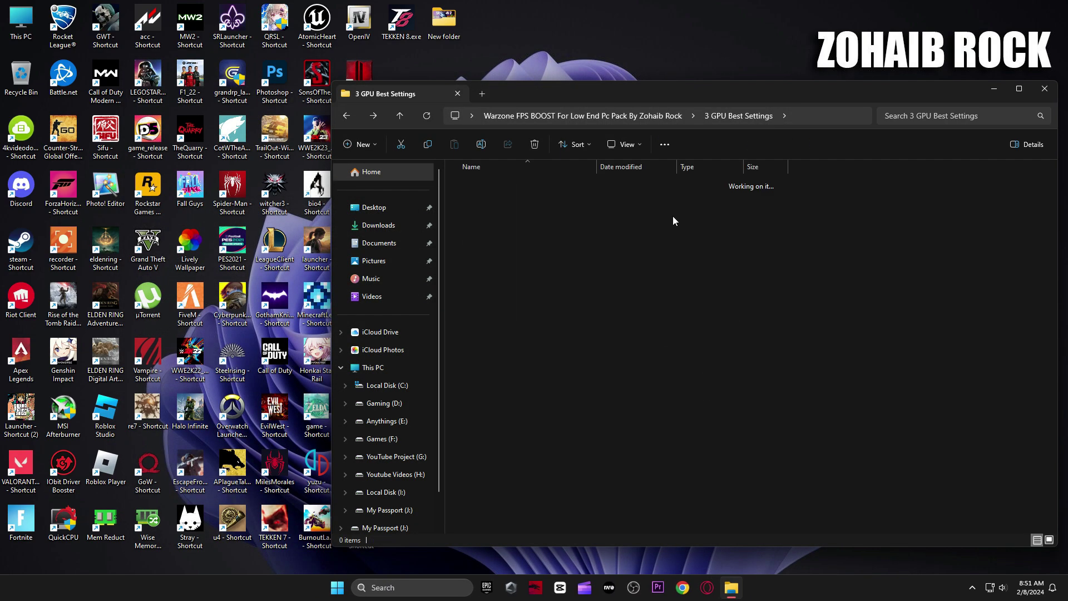
key(Return)
key(Right)
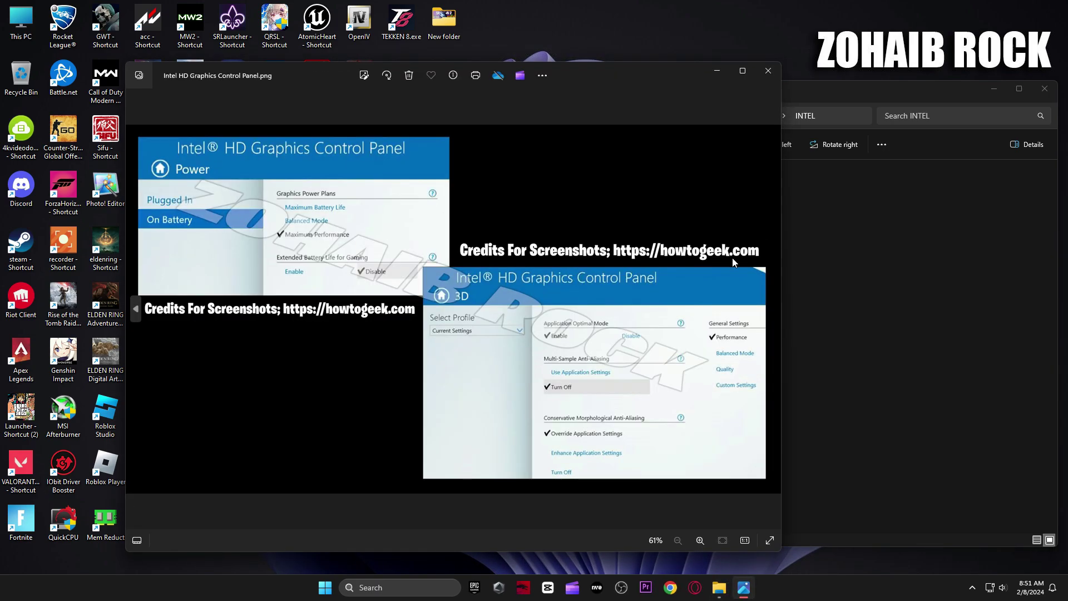
click(768, 71)
Step: Go to the NVIDIA folder and examine the NVIDIA Settings (Manage 3D Settings).jpg image
key(alt+Up)
double_click(672, 228)
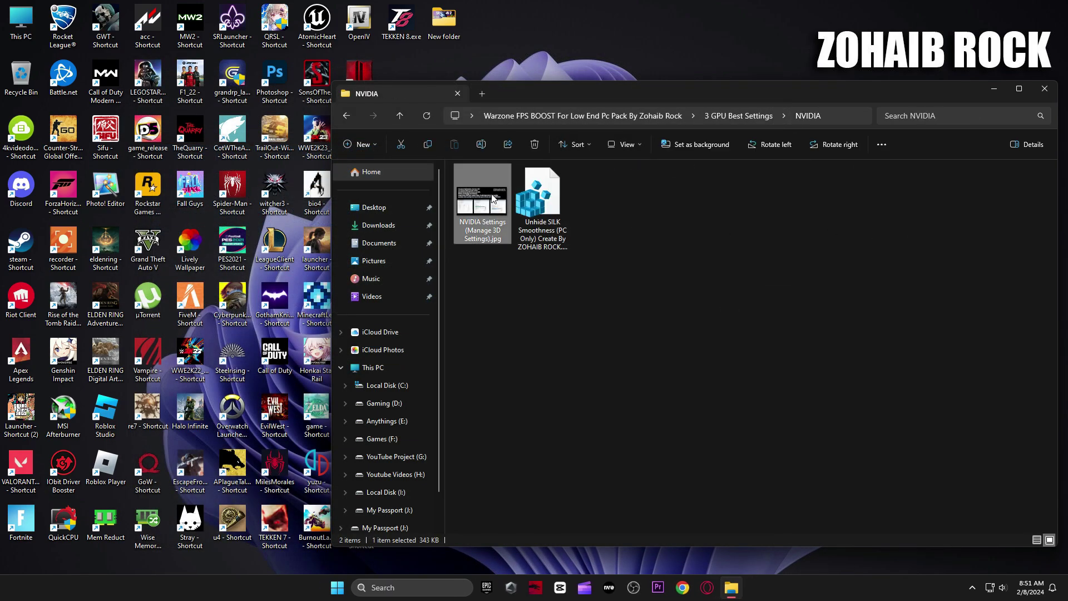
key(Return)
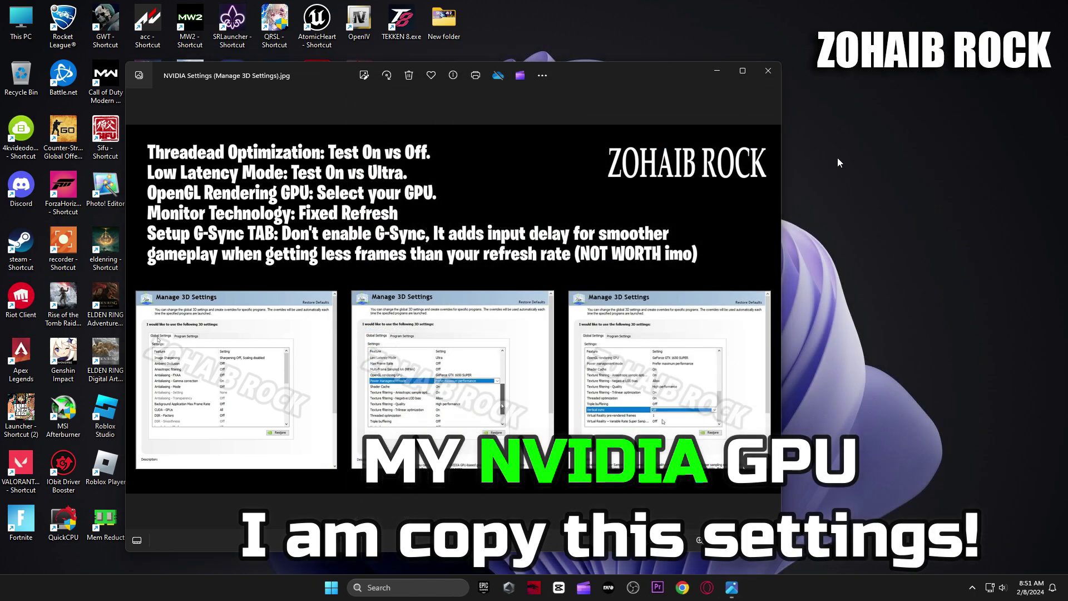
Step: Open the NVIDIA Control Panel and review all global settings under Manage 3D settings
right_click(836, 158)
click(874, 312)
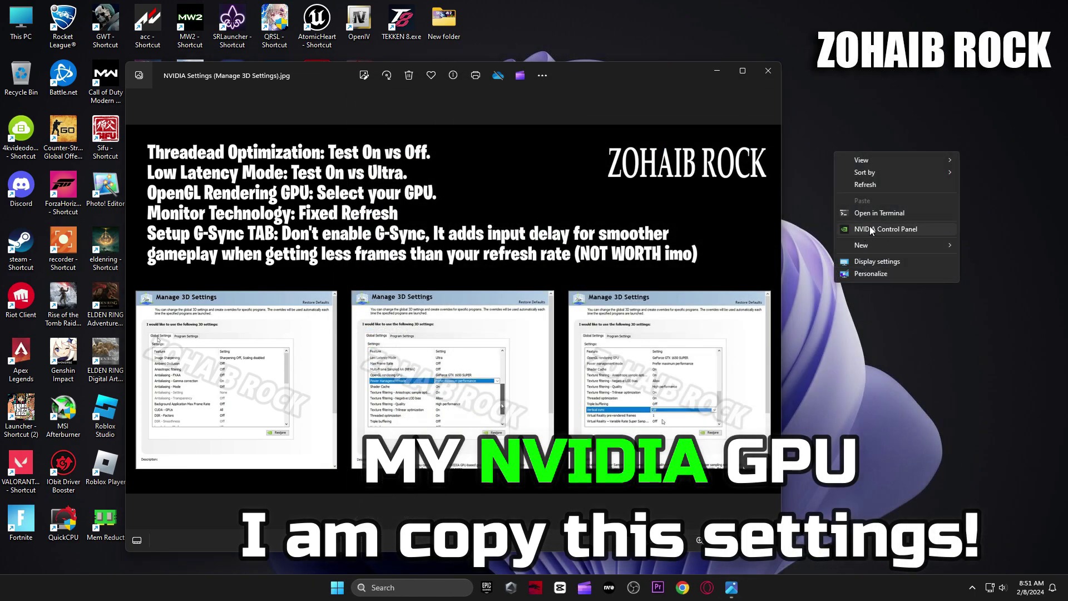
click(864, 231)
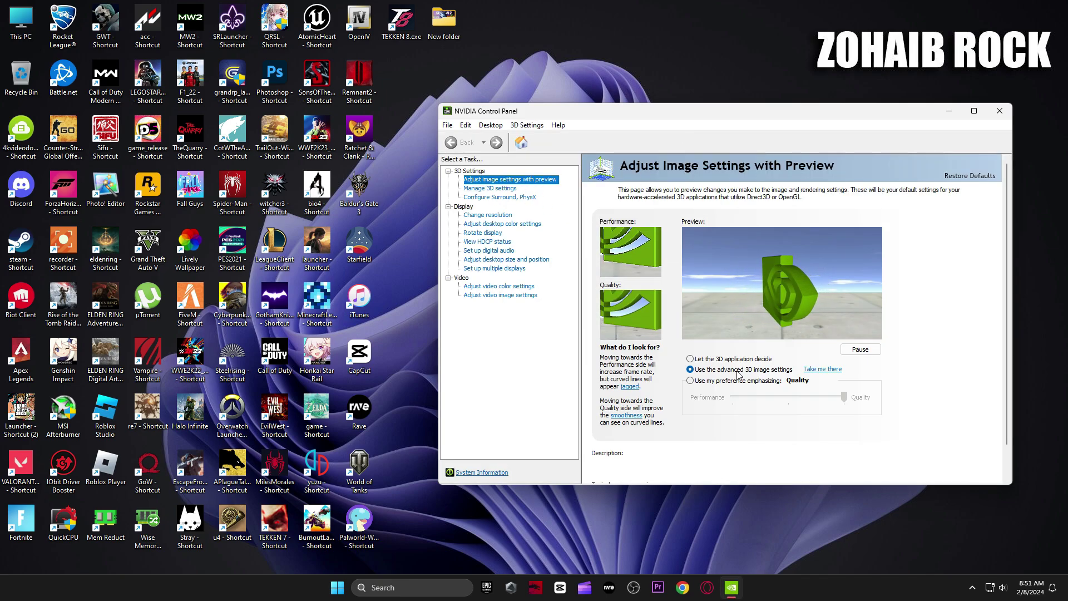
click(482, 189)
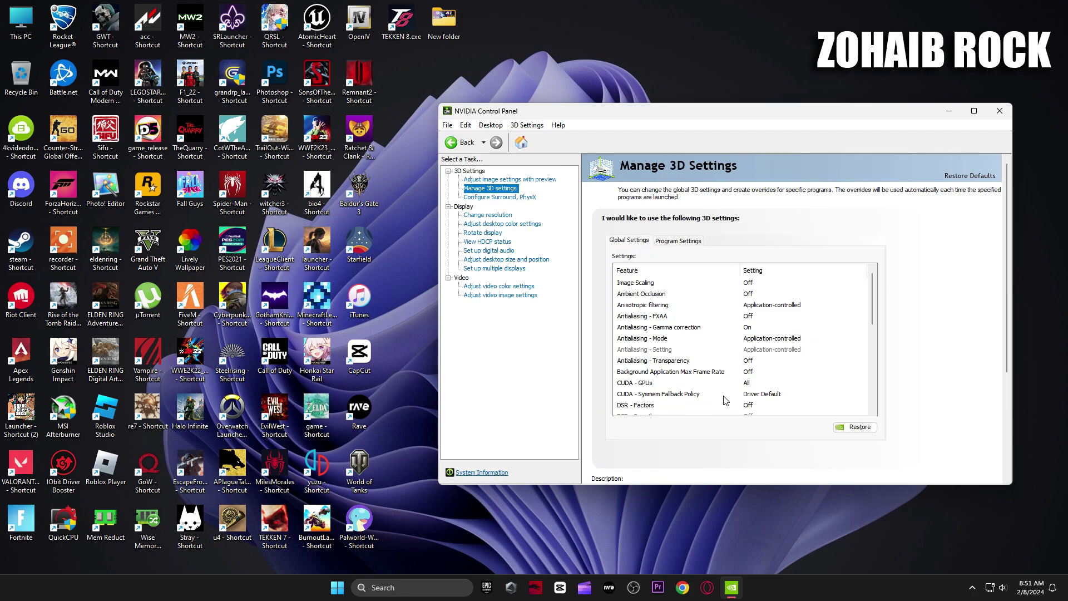
scroll(788, 338, down, 2)
scroll(778, 326, down, 3)
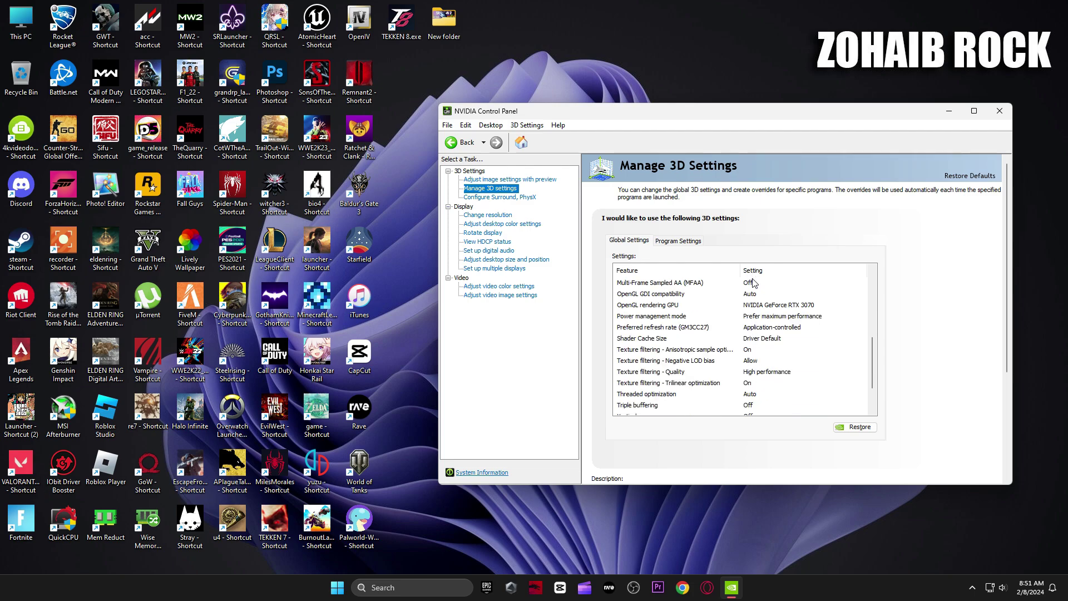
scroll(754, 282, down, 2)
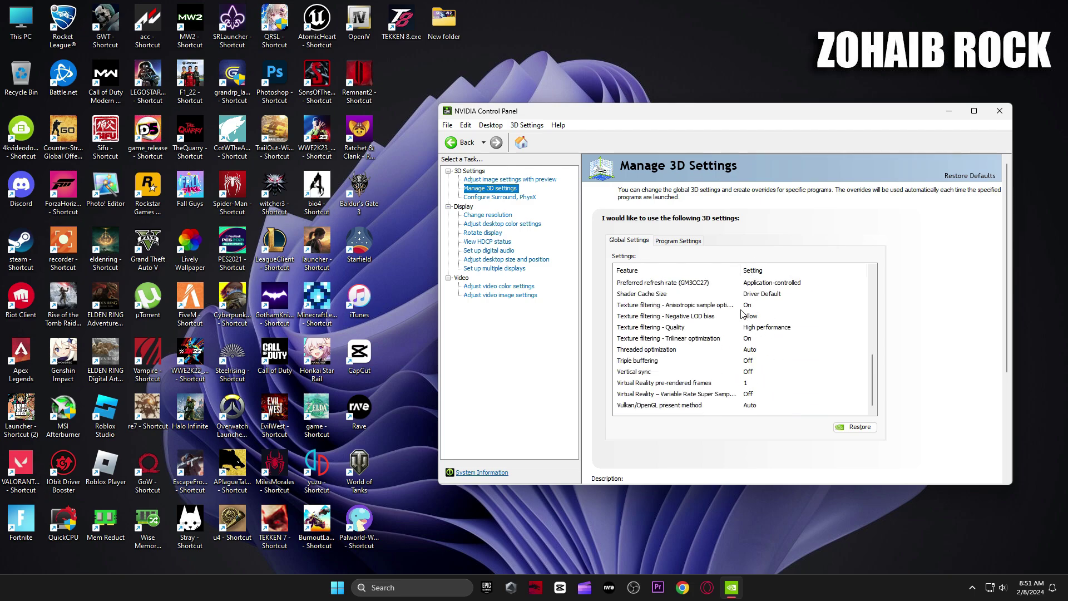
Step: Set the PhysX processor to NVIDIA GeForce RTX 3070 under Configure Surround, PhysX
click(520, 199)
click(792, 259)
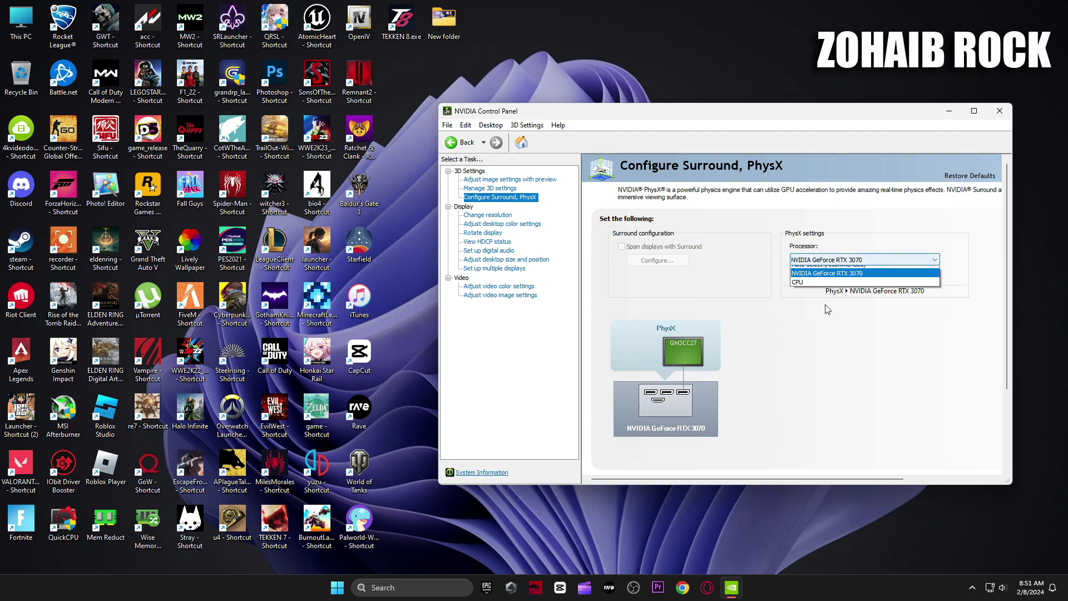
click(819, 280)
Step: Under Change resolution, choose the 165Hz refresh rate for 1920 × 1080 and use NVIDIA color settings with full output dynamic range
click(488, 214)
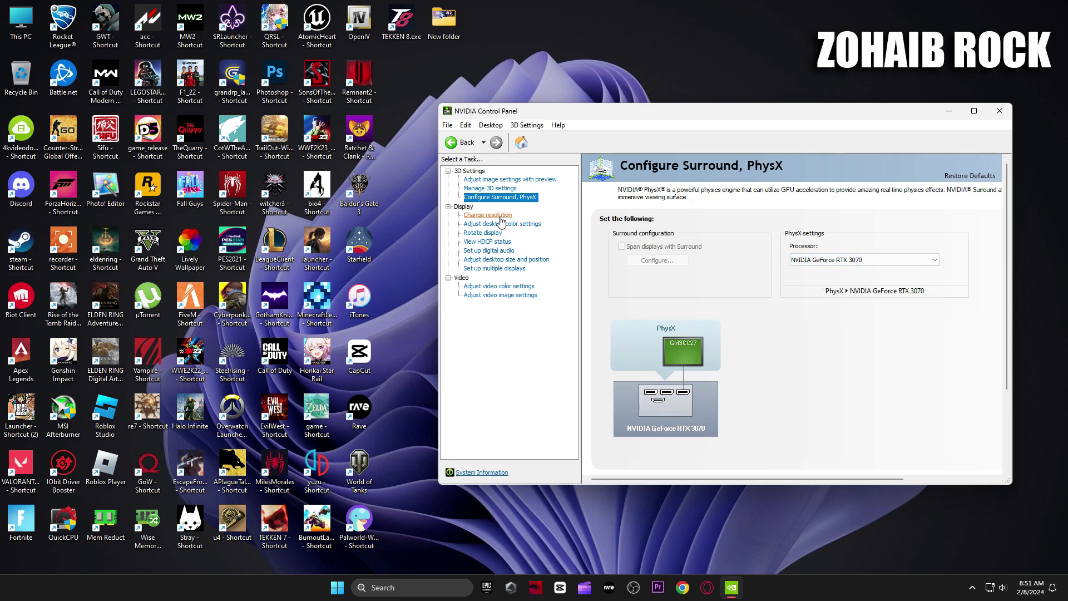
scroll(995, 284, down, 3)
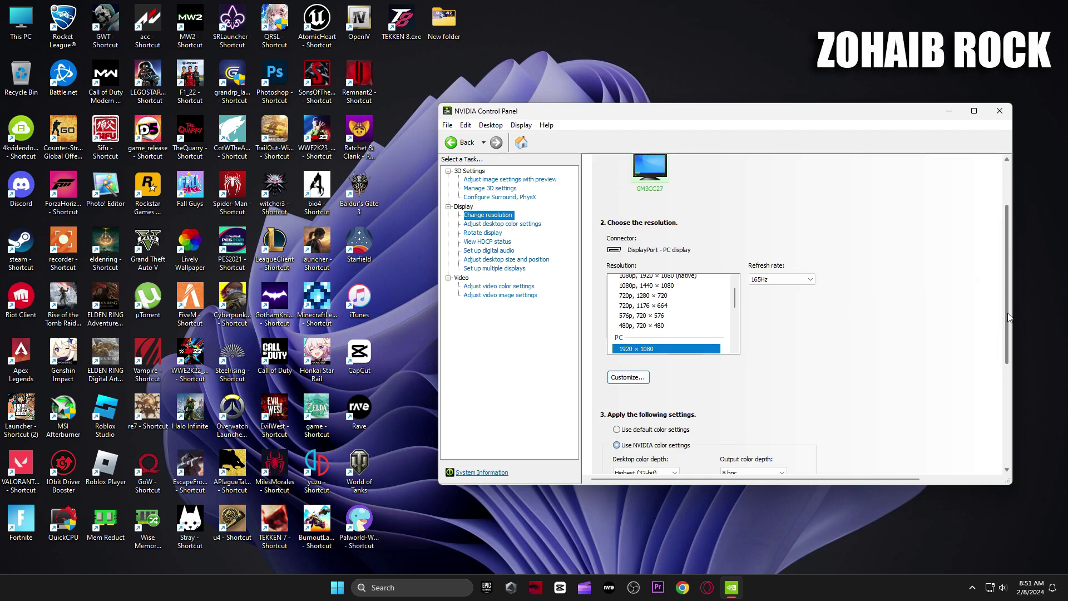
scroll(617, 234, down, 2)
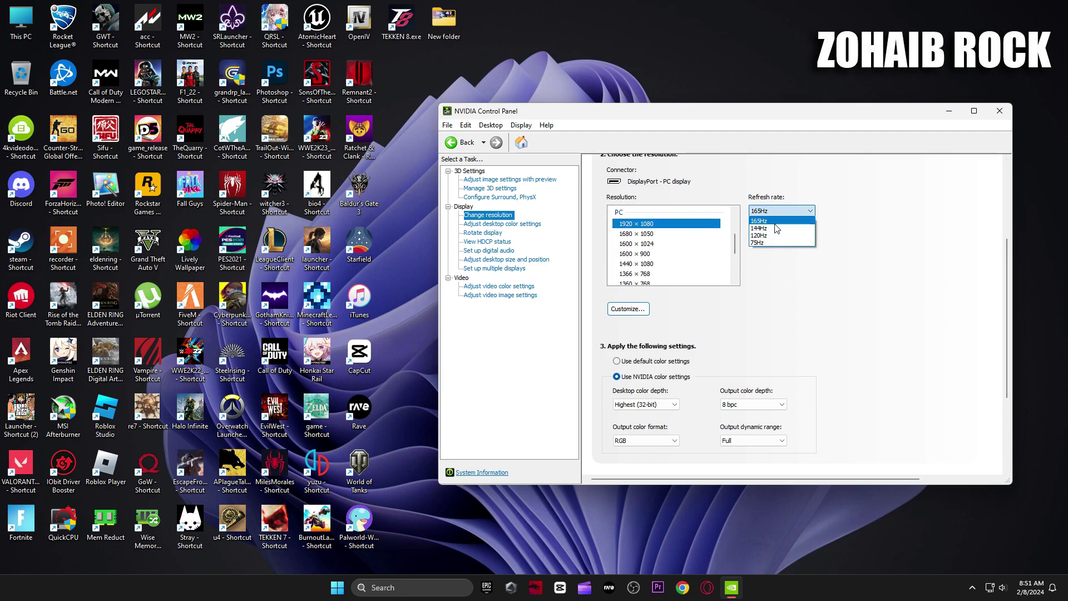
click(775, 222)
scroll(1005, 245, down, 3)
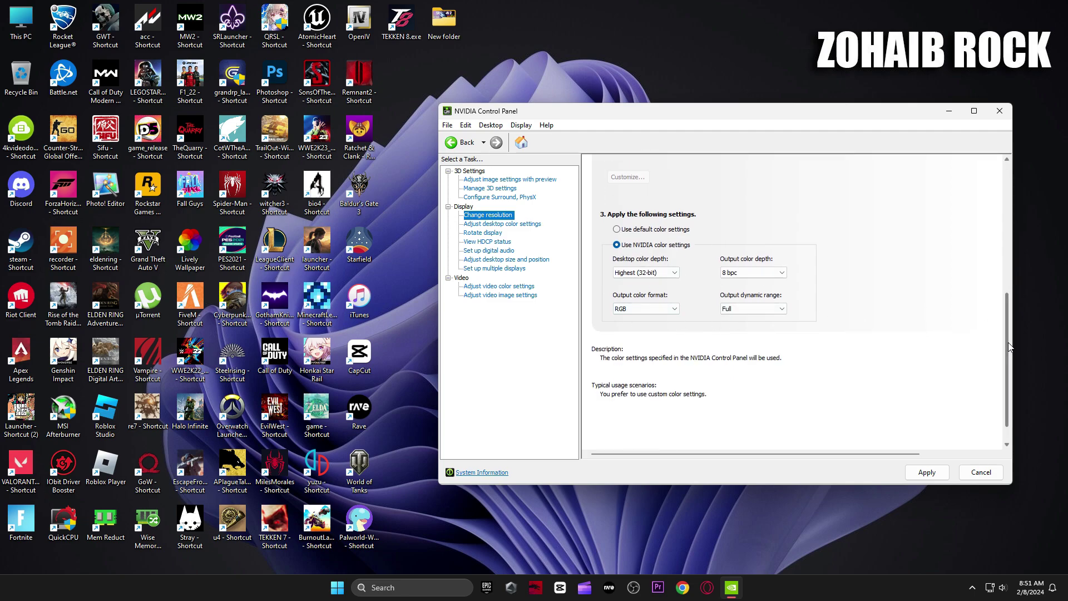
scroll(1009, 347, down, 1)
Step: Review the Adjust desktop color settings, Rotate display and View HDCP status pages
click(523, 223)
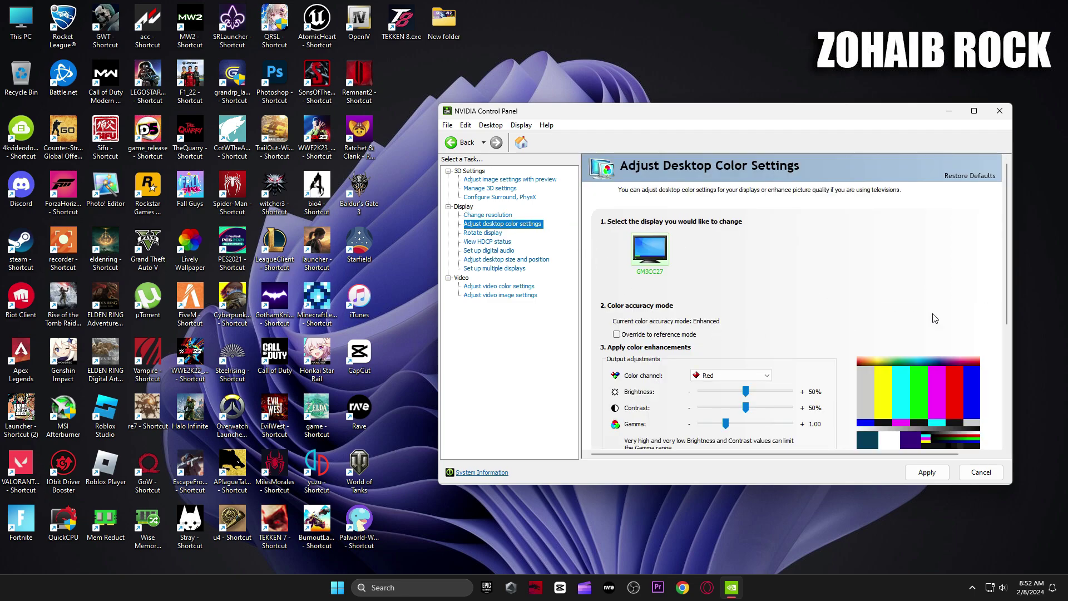
drag(1005, 303, 1004, 364)
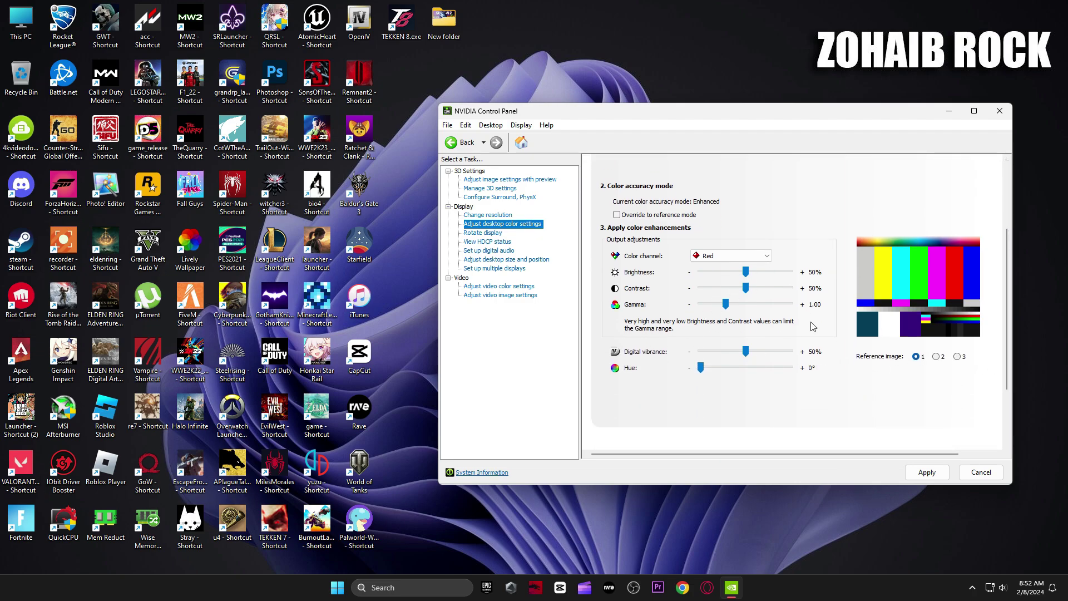
click(482, 233)
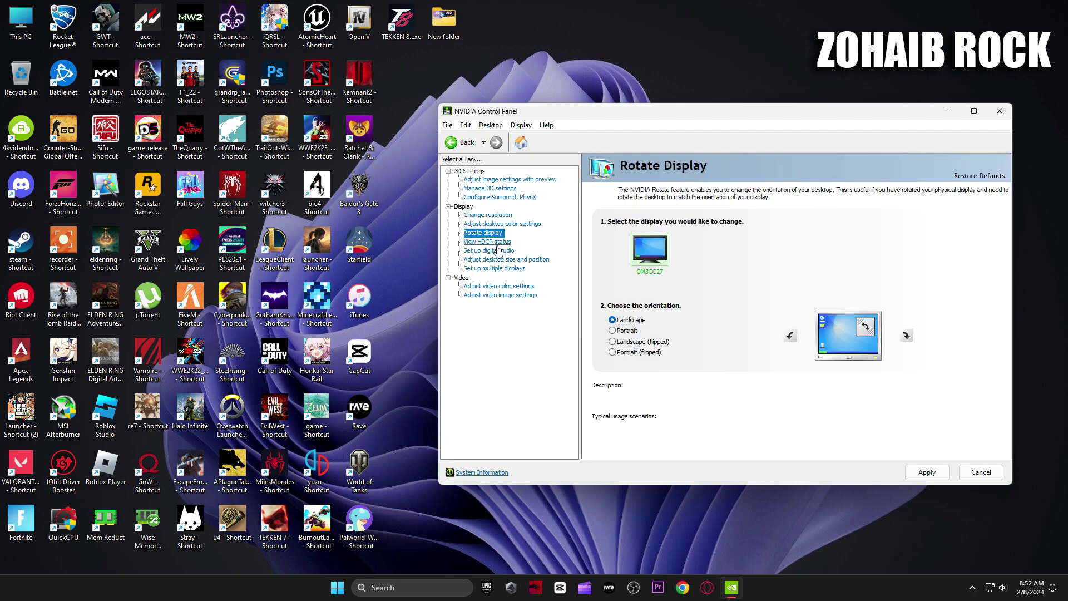
click(487, 242)
Step: Go to Set up digital audio, applying the pending display changes and keeping the new desktop configuration
click(501, 253)
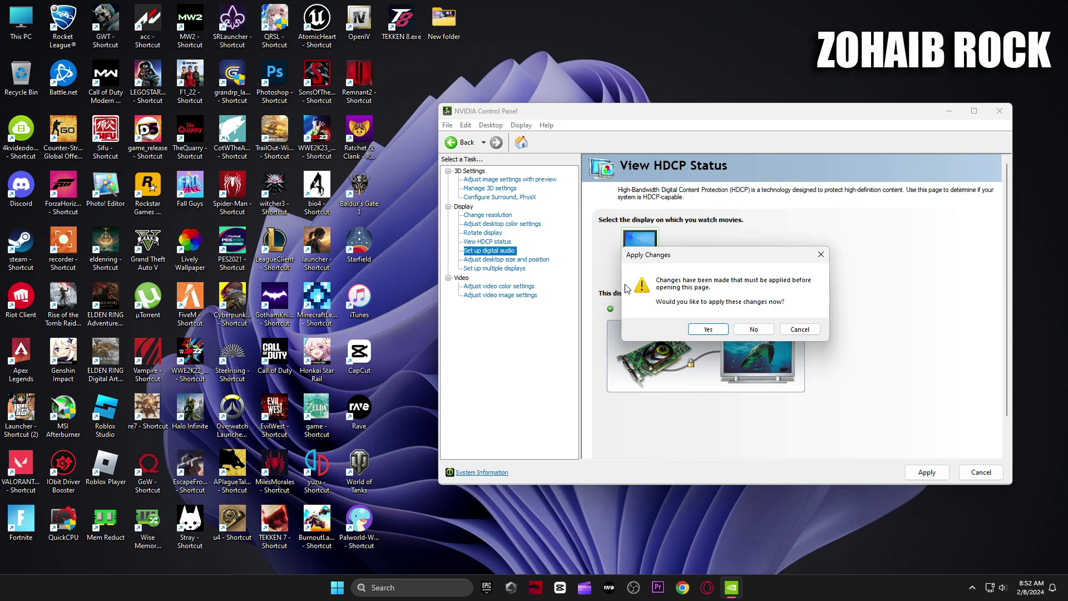
click(706, 330)
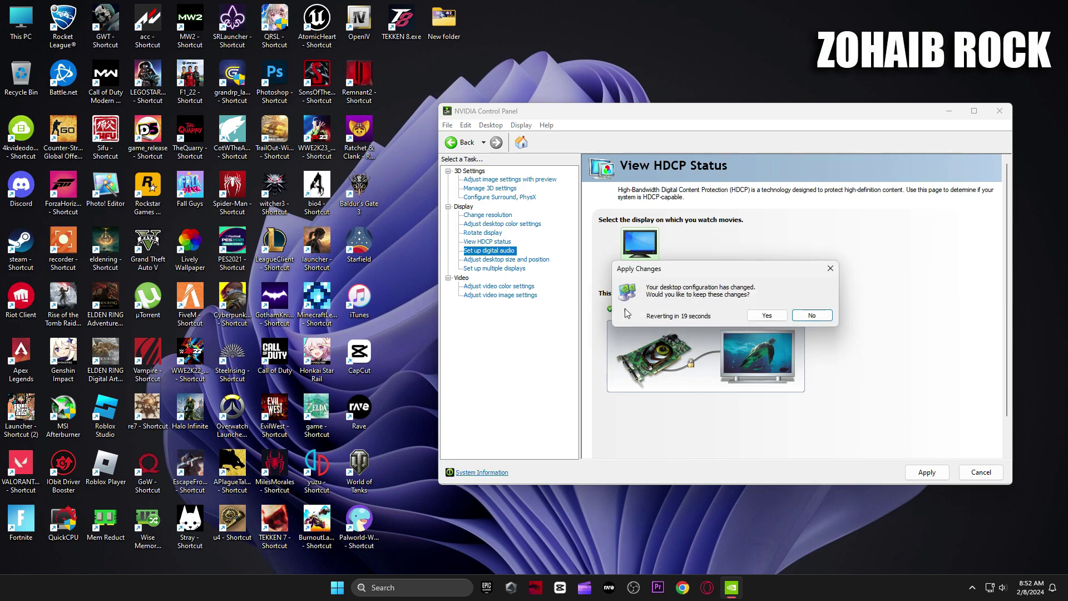
click(765, 316)
Step: Review the desktop size and position, multiple displays, video color, video image and image preview settings, and close the NVIDIA Control Panel
click(525, 260)
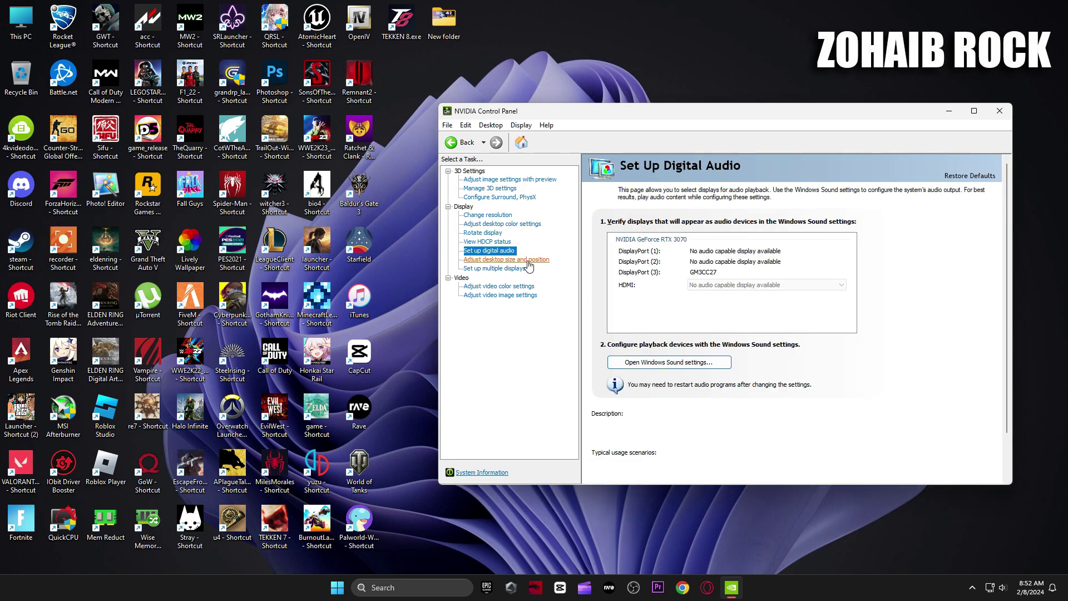
scroll(732, 300, down, 2)
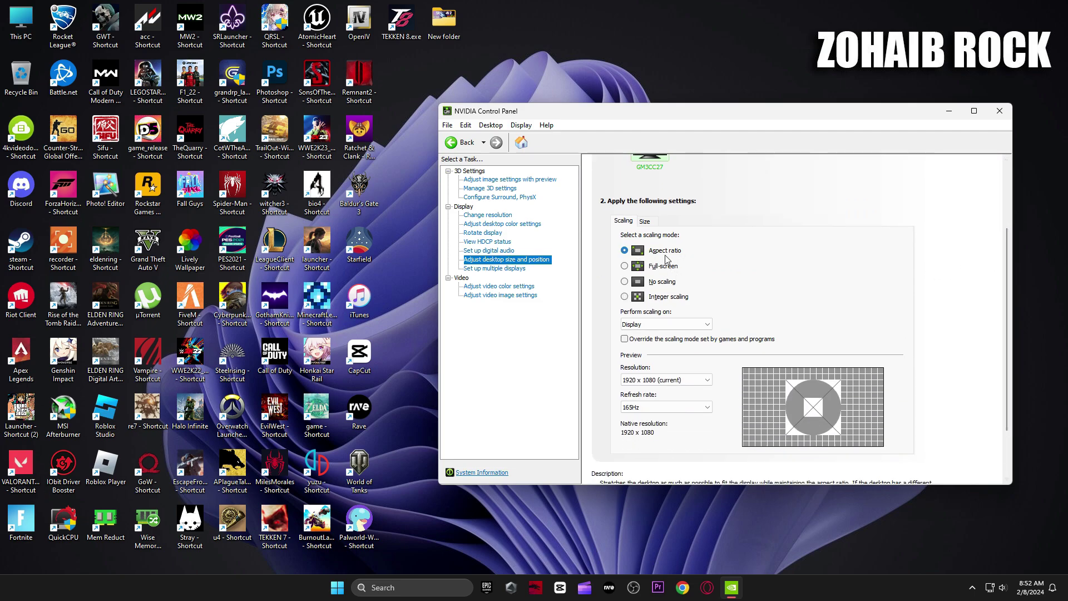
click(517, 269)
click(501, 286)
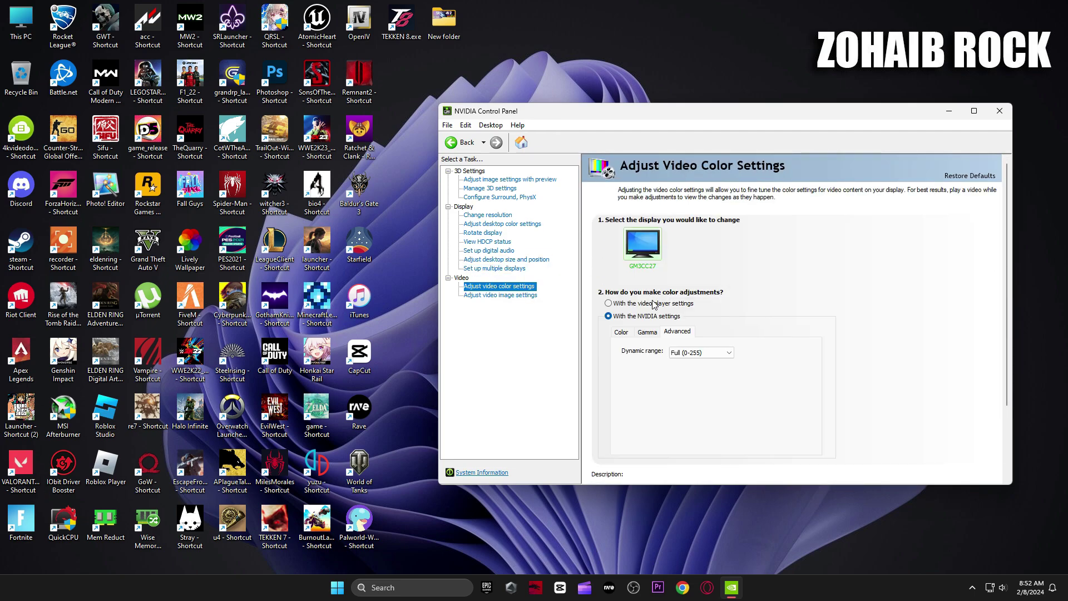
click(523, 296)
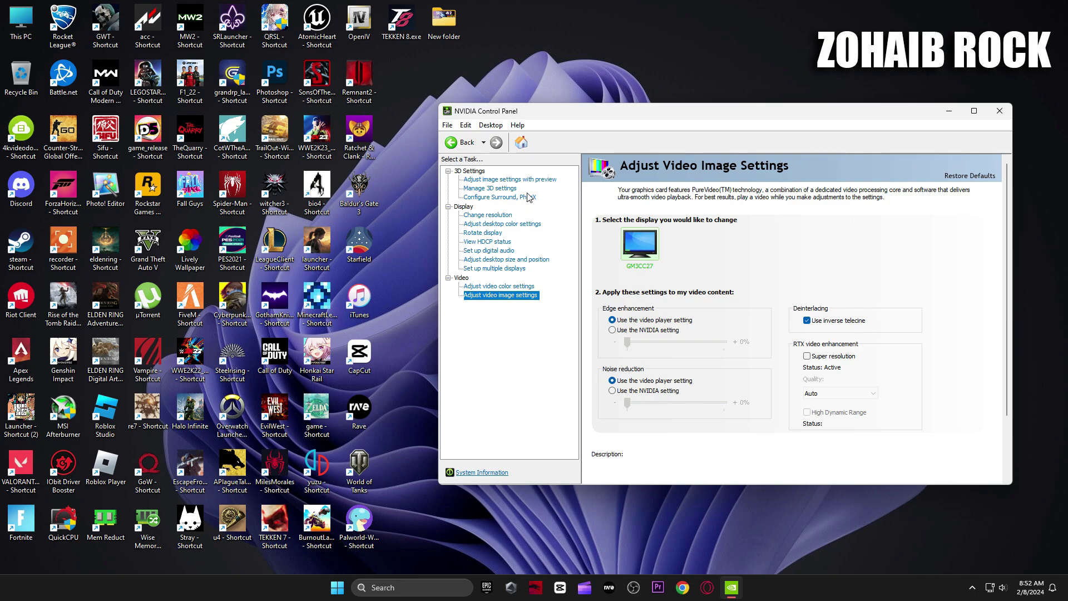
click(509, 179)
click(999, 111)
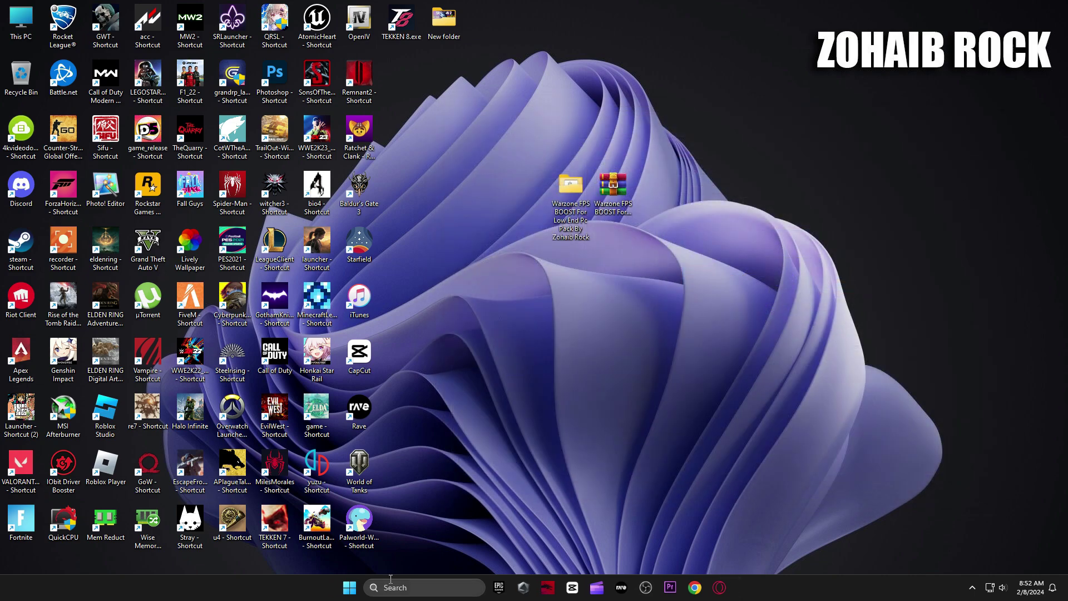
Step: Open GeForce Experience, check for graphics driver updates, and close it
click(391, 579)
text(ge)
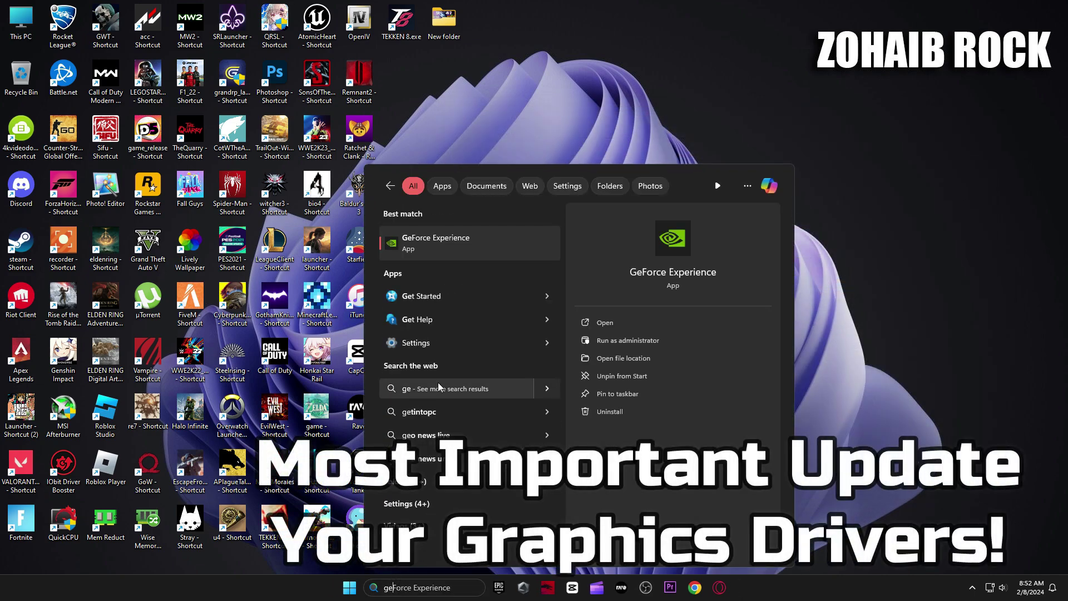
click(457, 242)
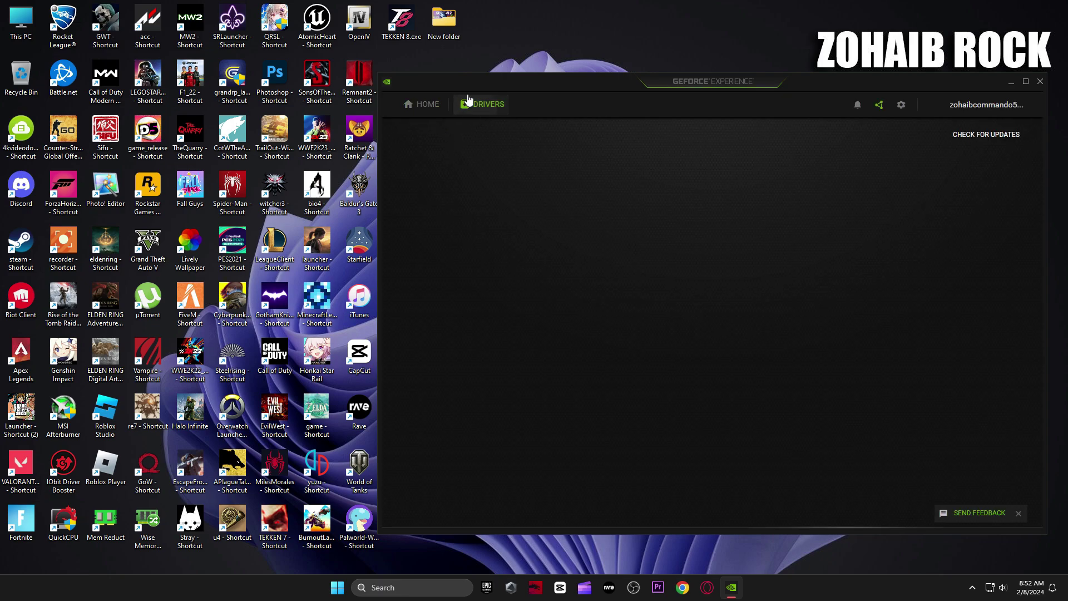
click(952, 137)
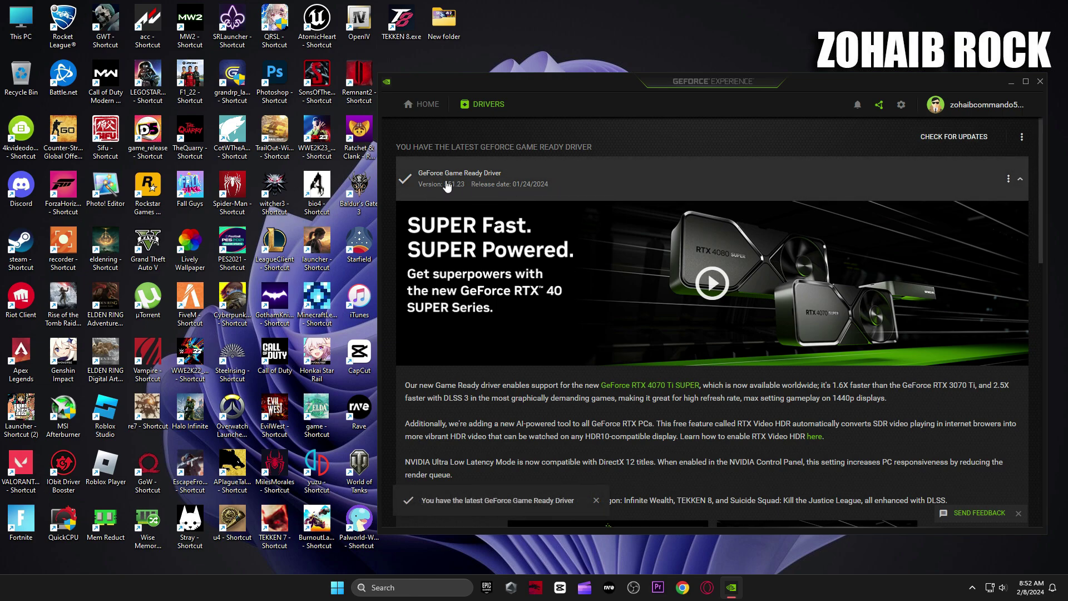
click(1040, 82)
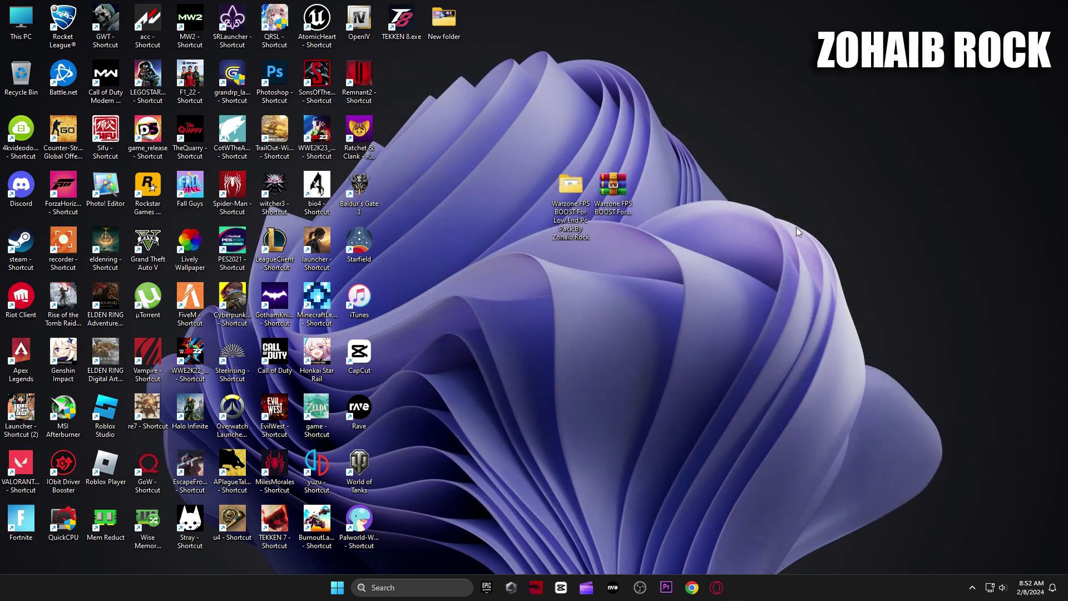
Step: Run Timer Resolution.exe from the 4 Latency (Timer Resolution) folder, set the resolution to Maximum, and leave it running minimized
double_click(569, 189)
double_click(521, 236)
double_click(509, 189)
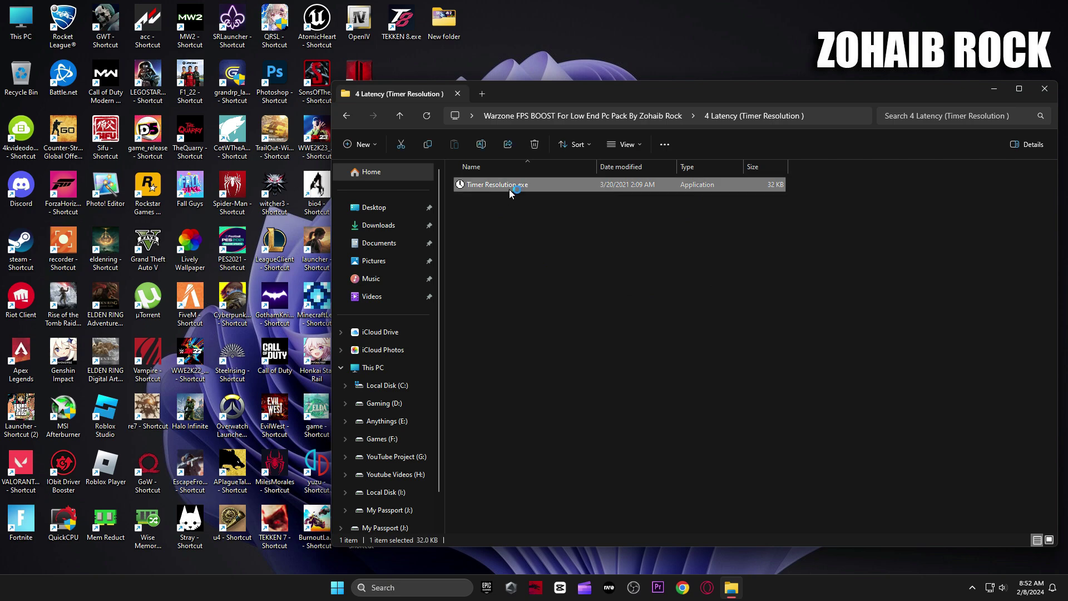
drag(535, 239, 746, 232)
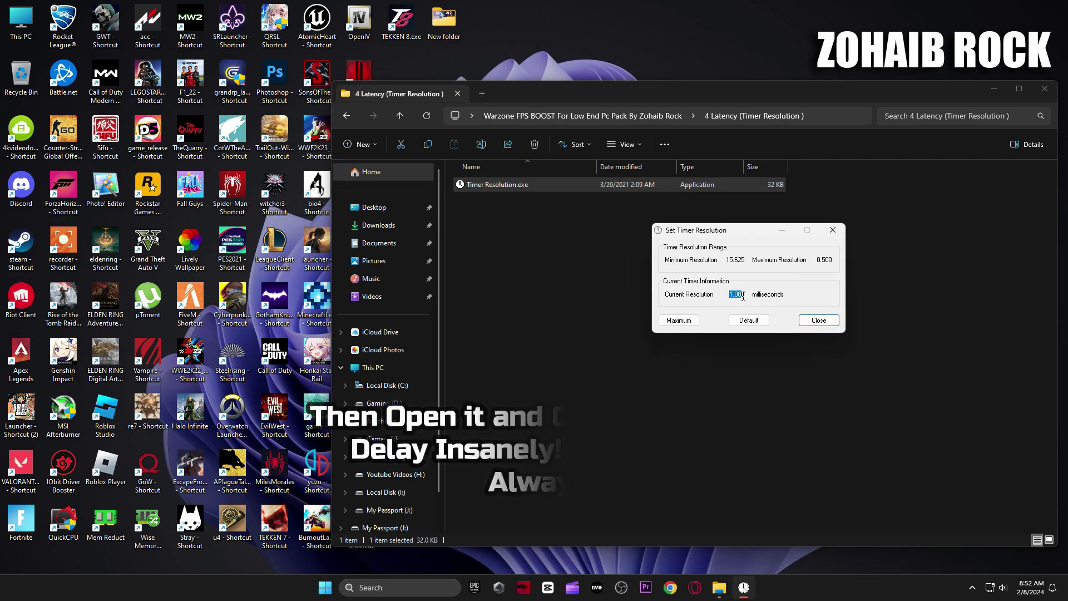
click(678, 321)
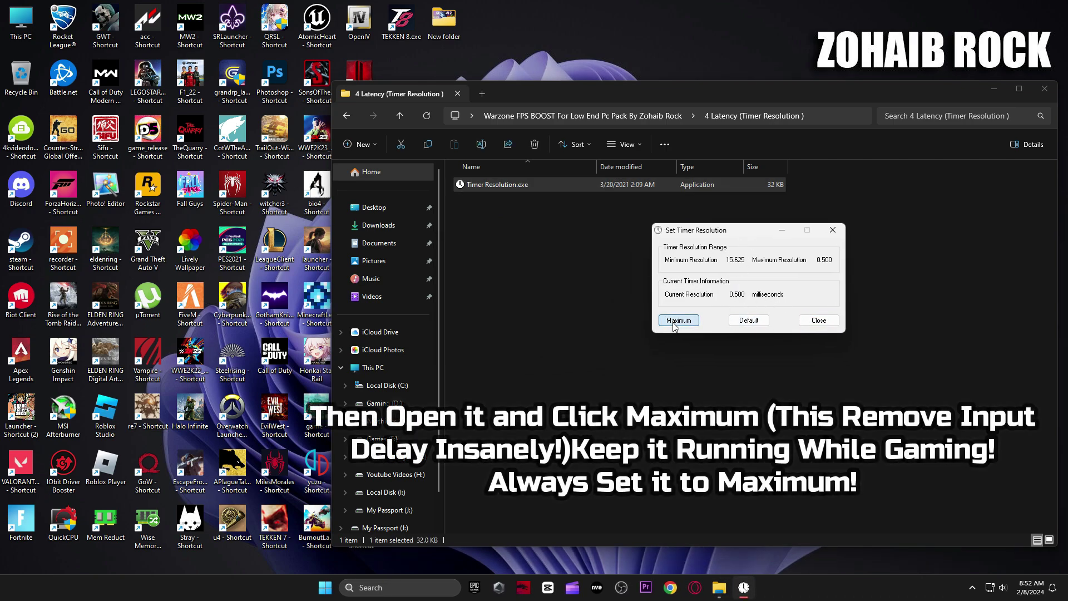
click(781, 229)
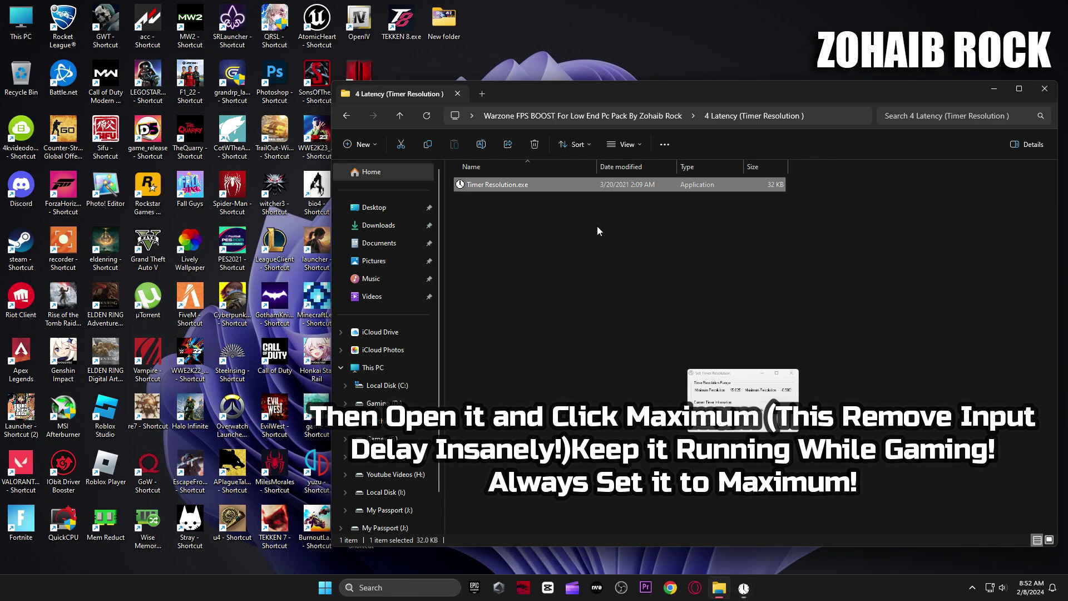
Step: Go to the 5 Power Plan > Quick-CPU > x64bit folder to locate the QuickCpuSetup.msi installer
click(346, 115)
double_click(499, 246)
double_click(481, 188)
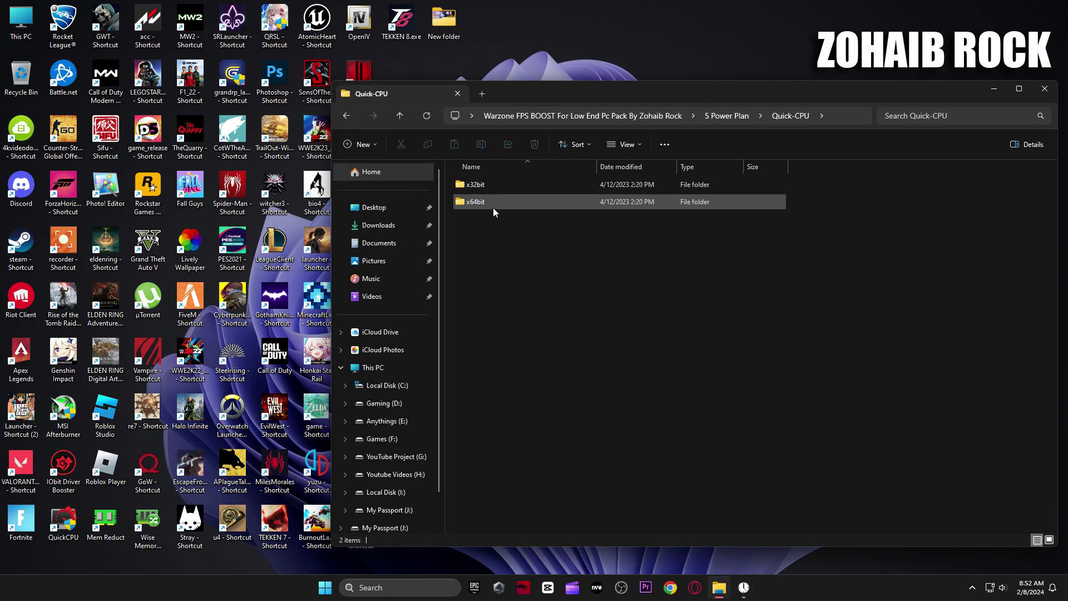
double_click(493, 206)
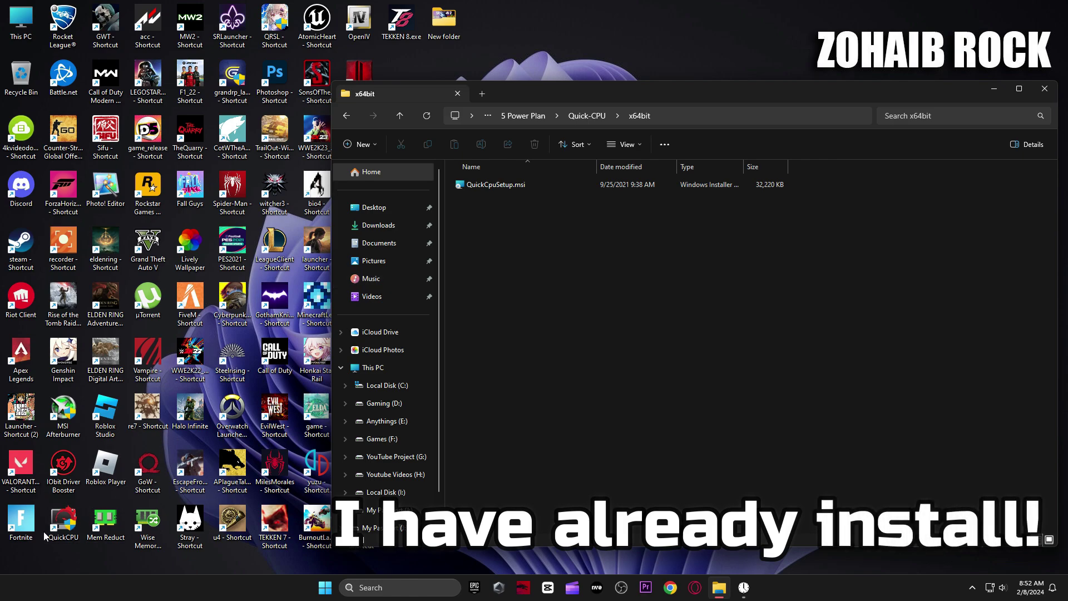
Step: Launch the installed Quick CPU, close the folder window, and set the system power plan to High performance
click(60, 524)
click(1044, 89)
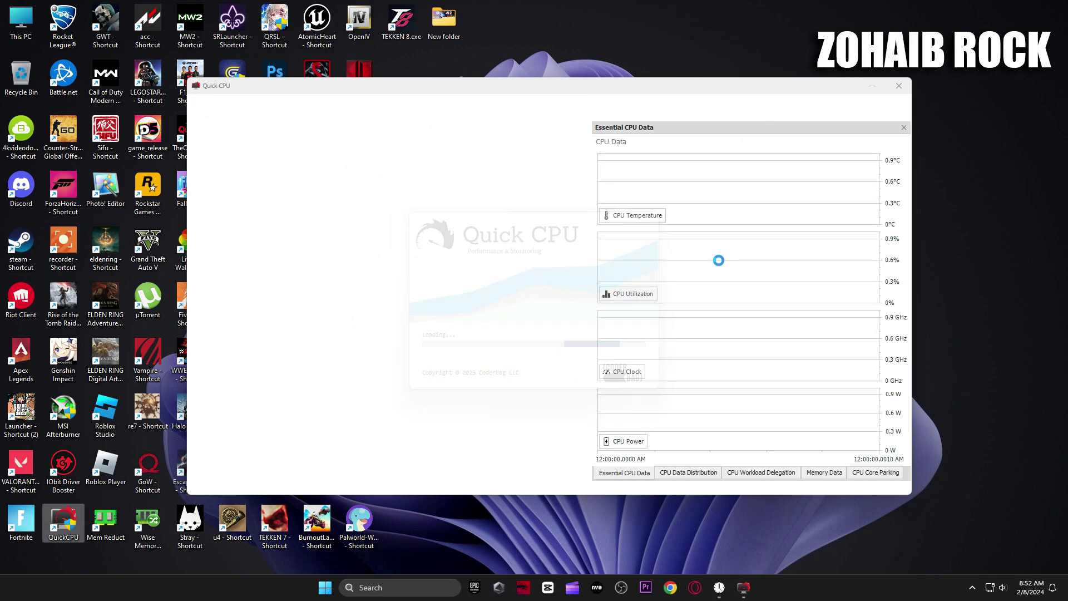
click(633, 329)
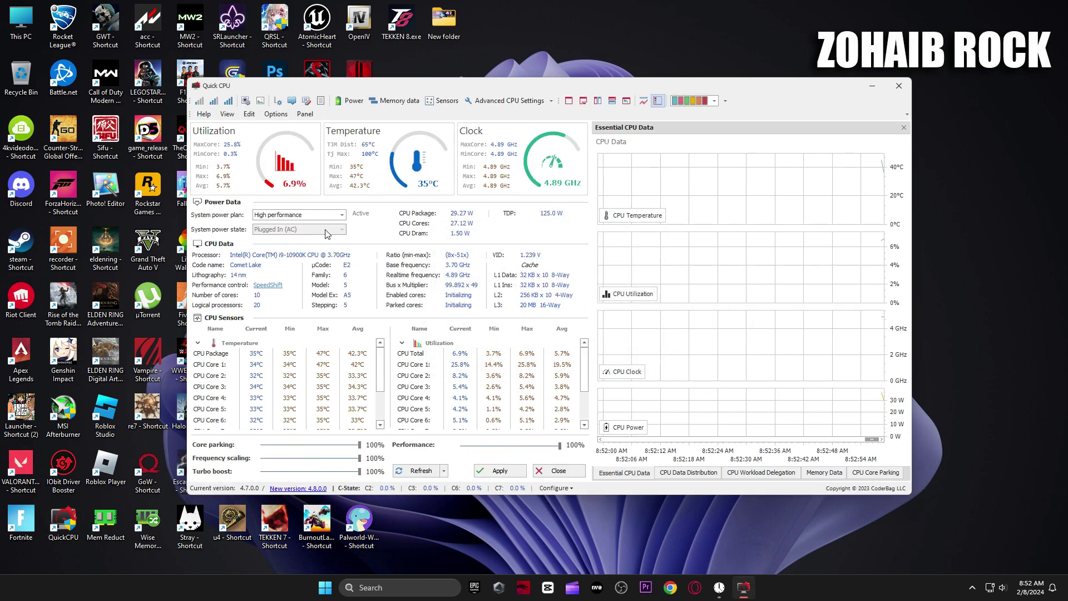
click(343, 216)
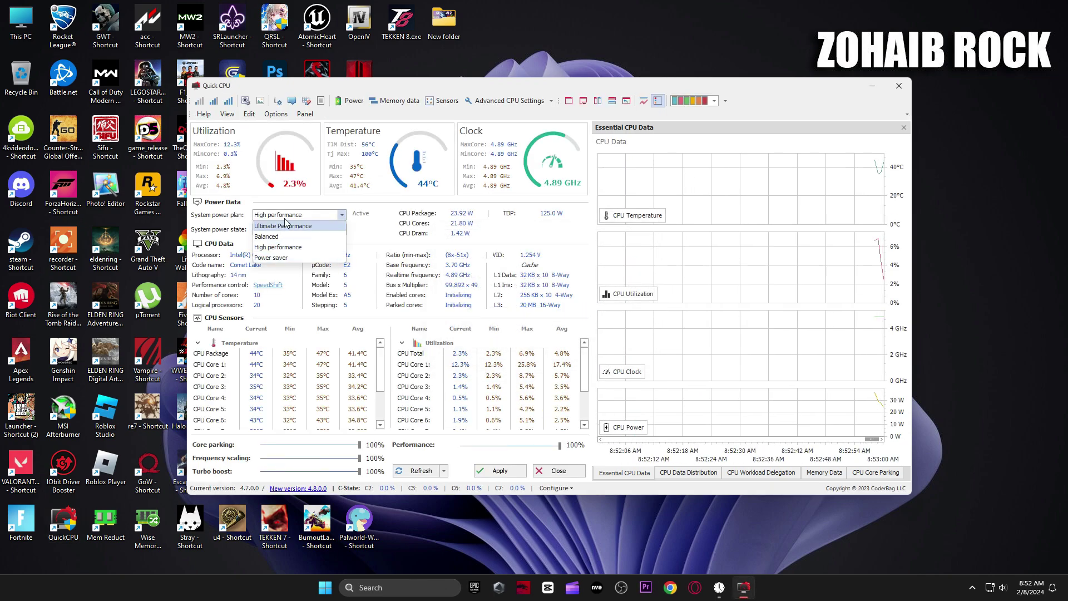
click(272, 247)
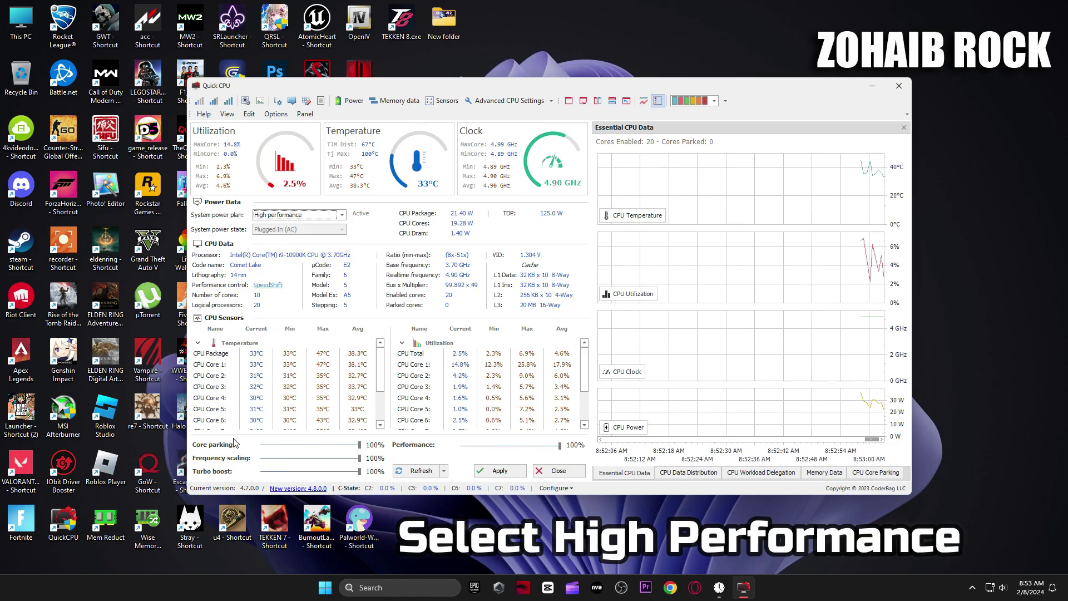
Step: Keep core parking, frequency scaling and turbo boost at 100%, apply the Quick CPU settings, and close the program
click(361, 447)
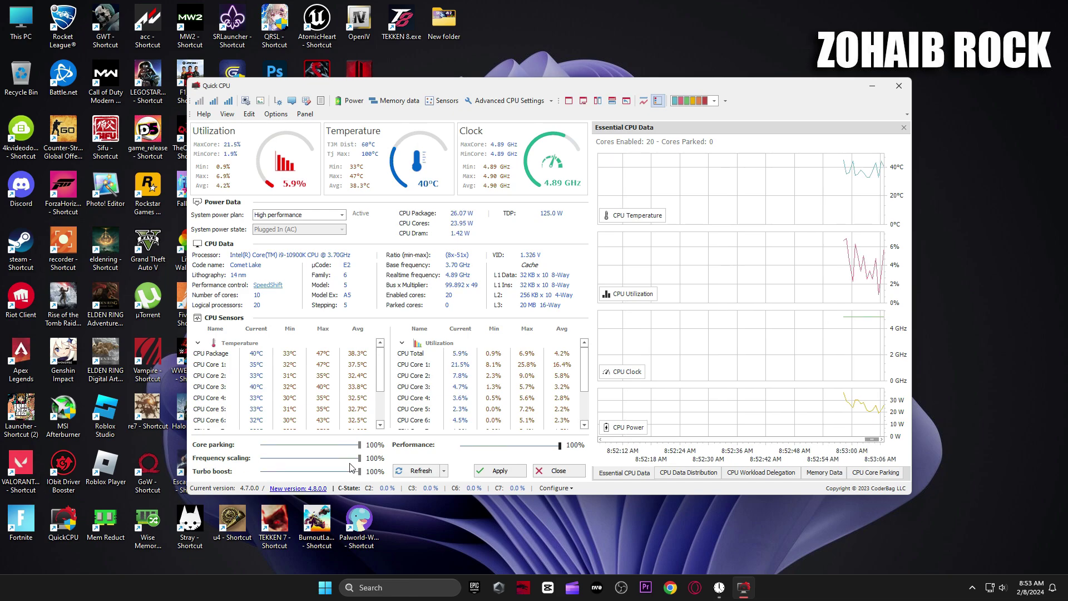
mouse_move(359, 459)
mouse_down()
mouse_move(260, 461)
mouse_move(359, 459)
mouse_up()
click(500, 470)
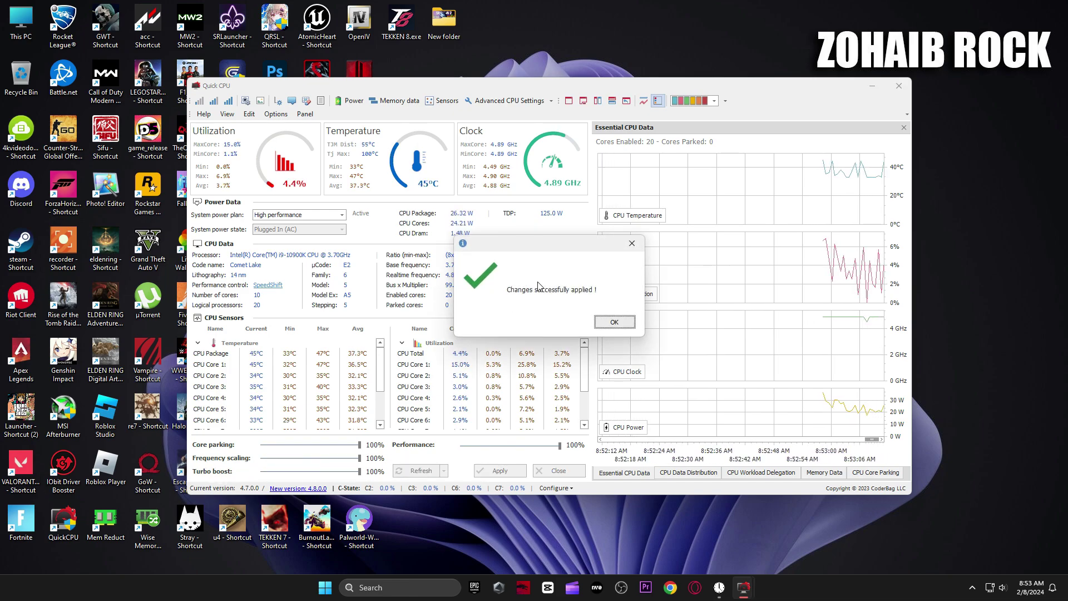
click(613, 322)
click(558, 471)
Step: Open the Windows Power Options, choose the High performance plan, and close the window
click(413, 588)
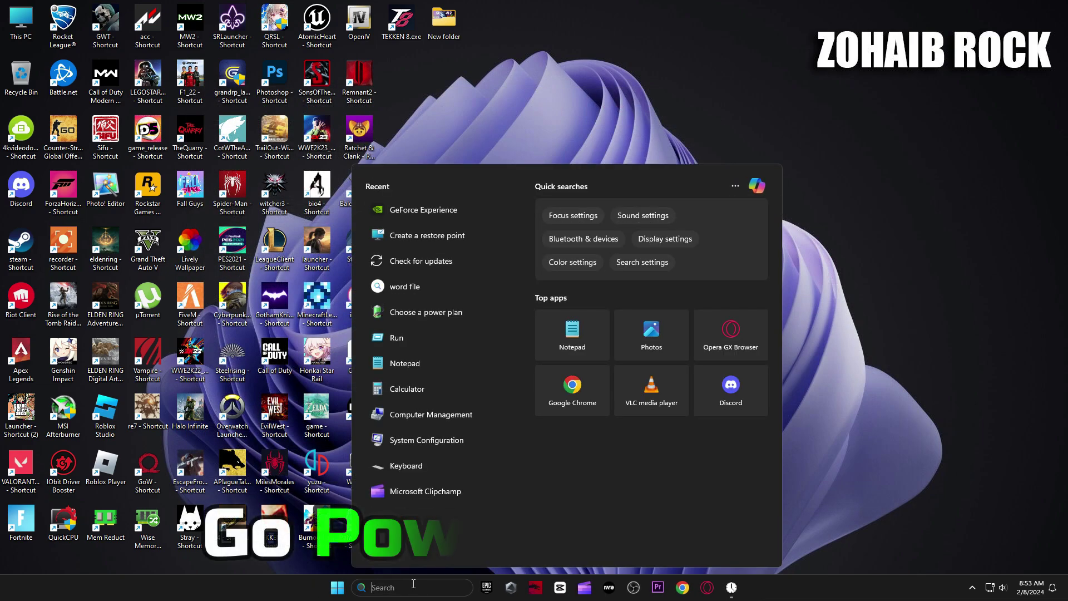
text(power)
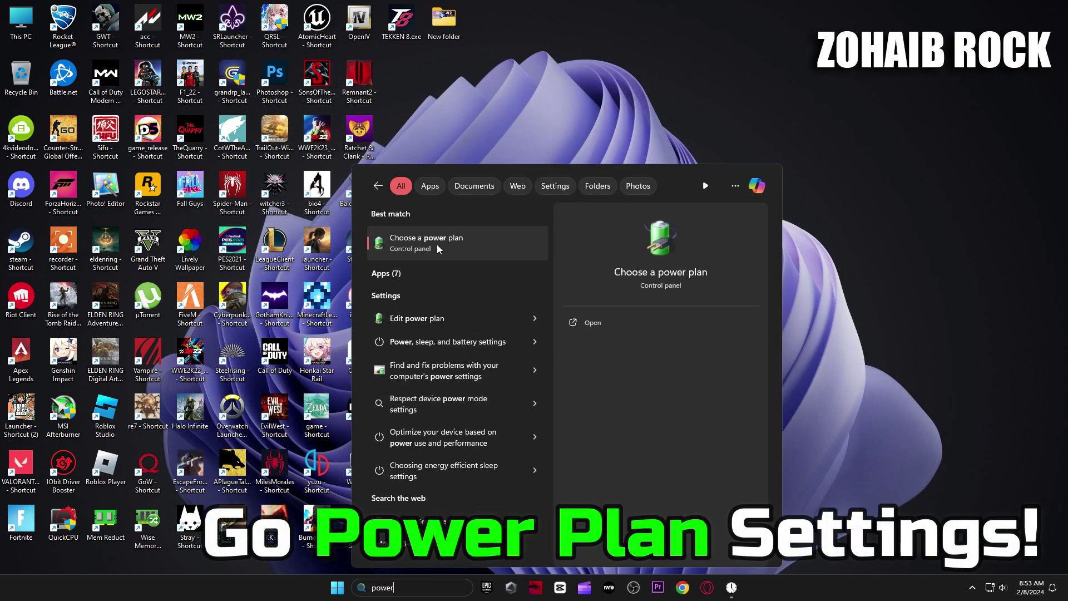
click(435, 245)
click(542, 278)
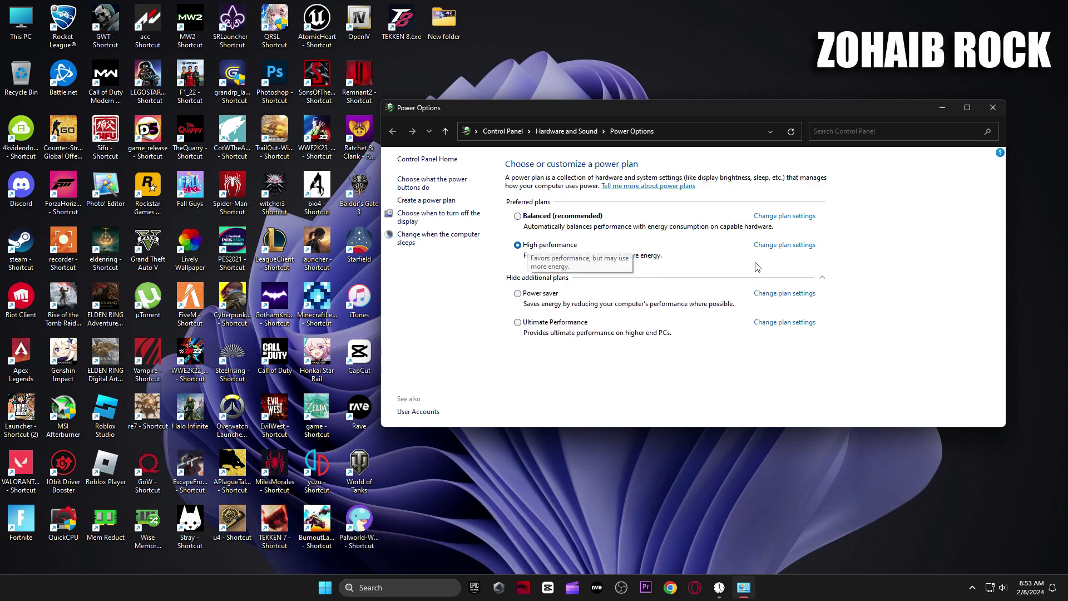
click(821, 280)
click(993, 107)
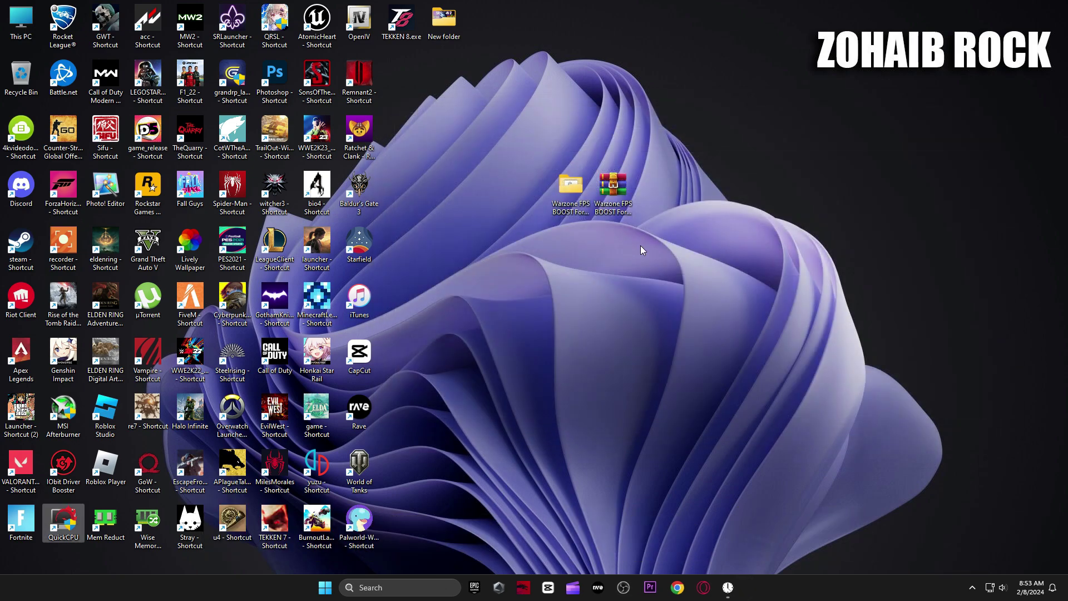
Step: Open M1 Mouse Acceleration from the pack's 6 Mouse & Keyboard Settings folder, keep Enhance pointer precision off, and check the mouse button settings
double_click(558, 191)
double_click(498, 271)
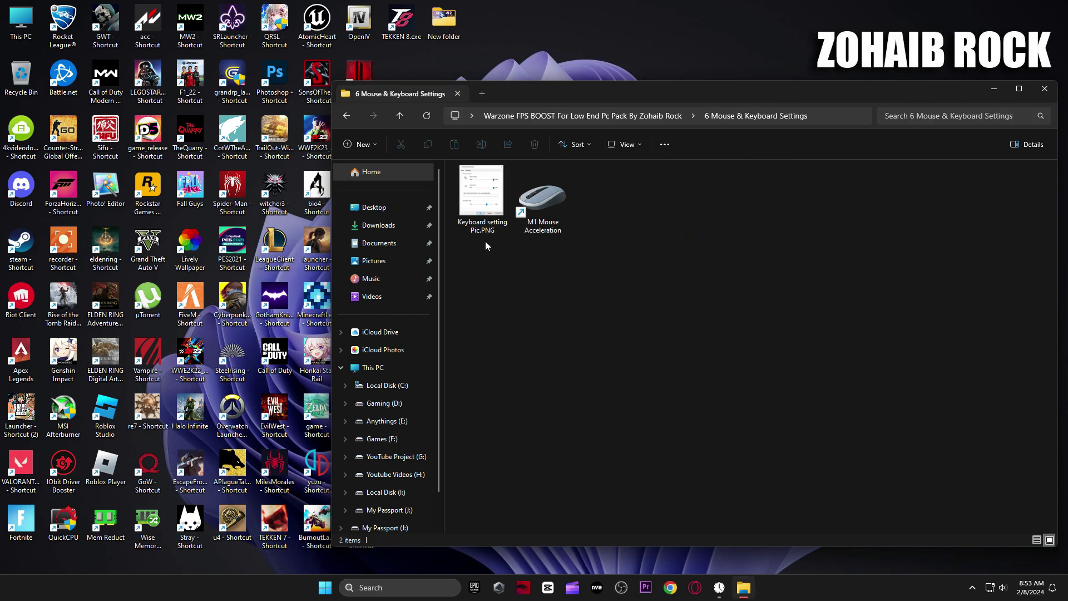
double_click(554, 210)
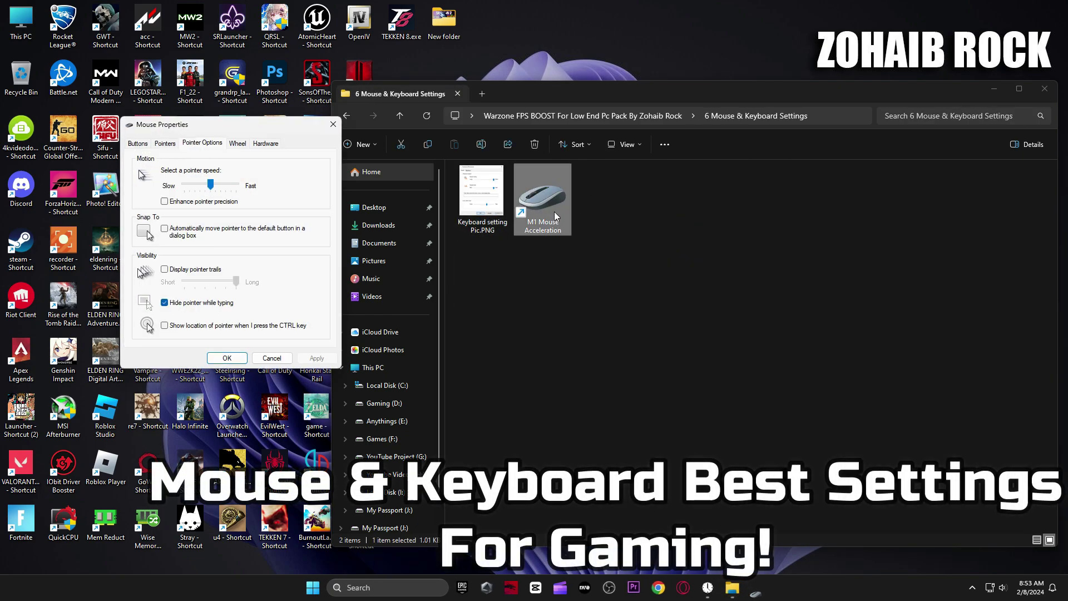
click(193, 201)
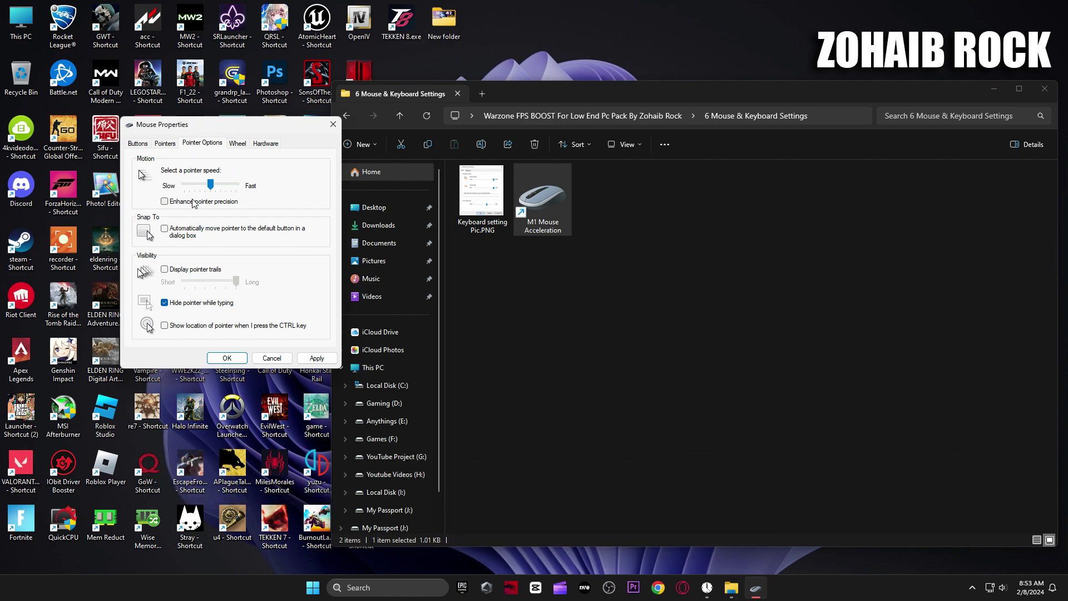
click(138, 143)
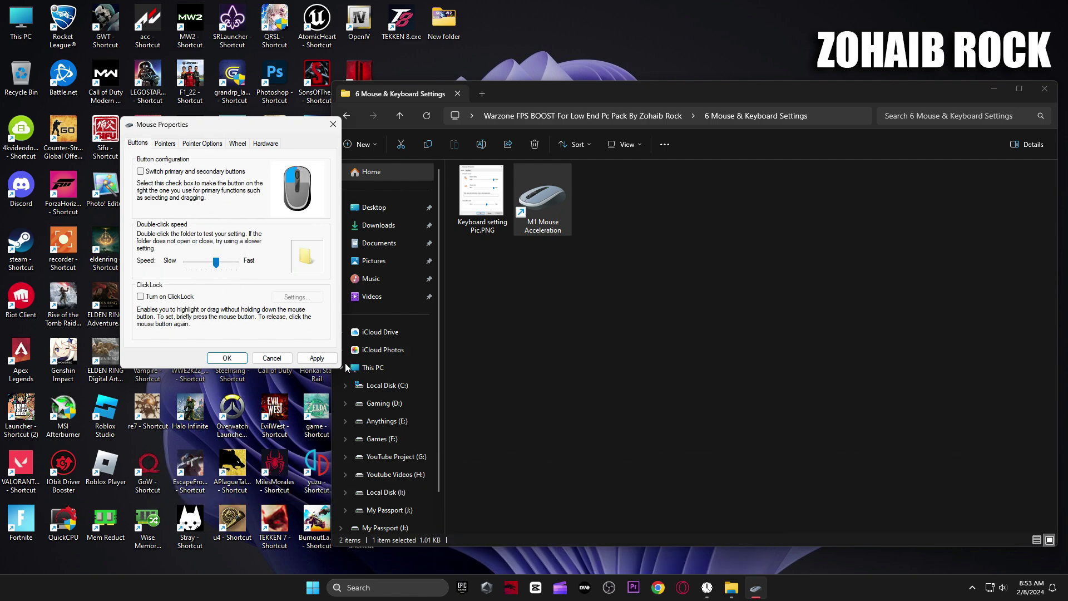
Step: Compare the Windows Keyboard Properties speed settings with Keyboard setting Pic.PNG, and close both windows
double_click(482, 192)
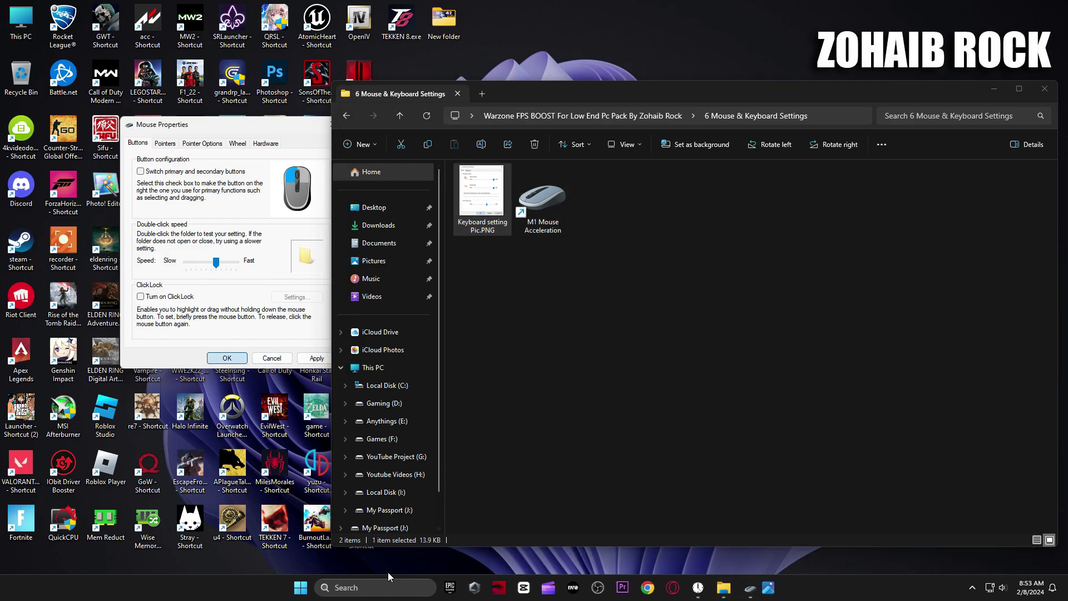
click(376, 588)
text(keyboard)
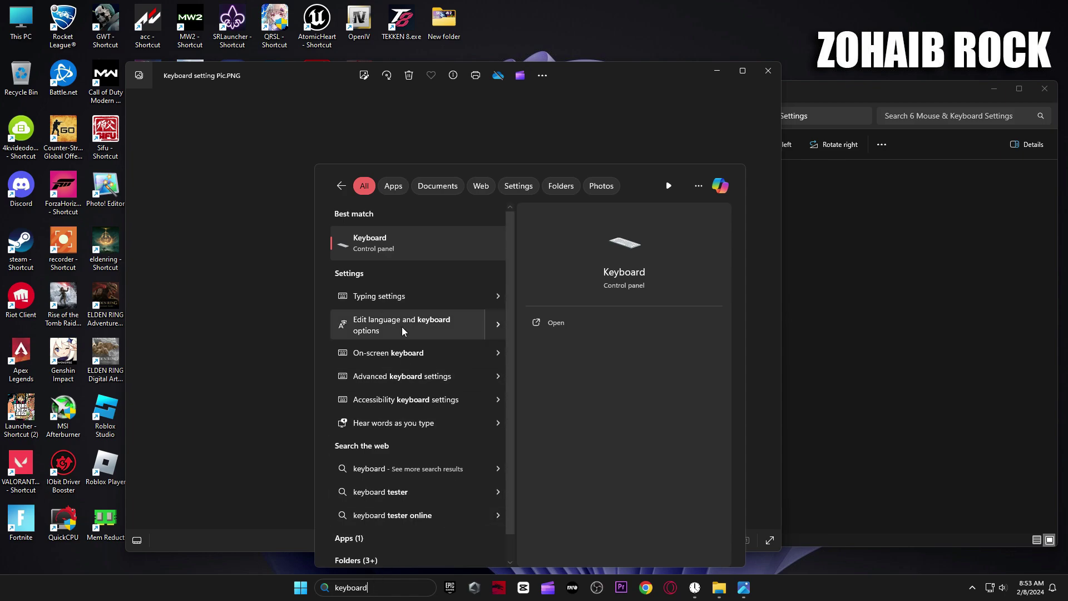
click(356, 245)
drag(271, 141, 248, 187)
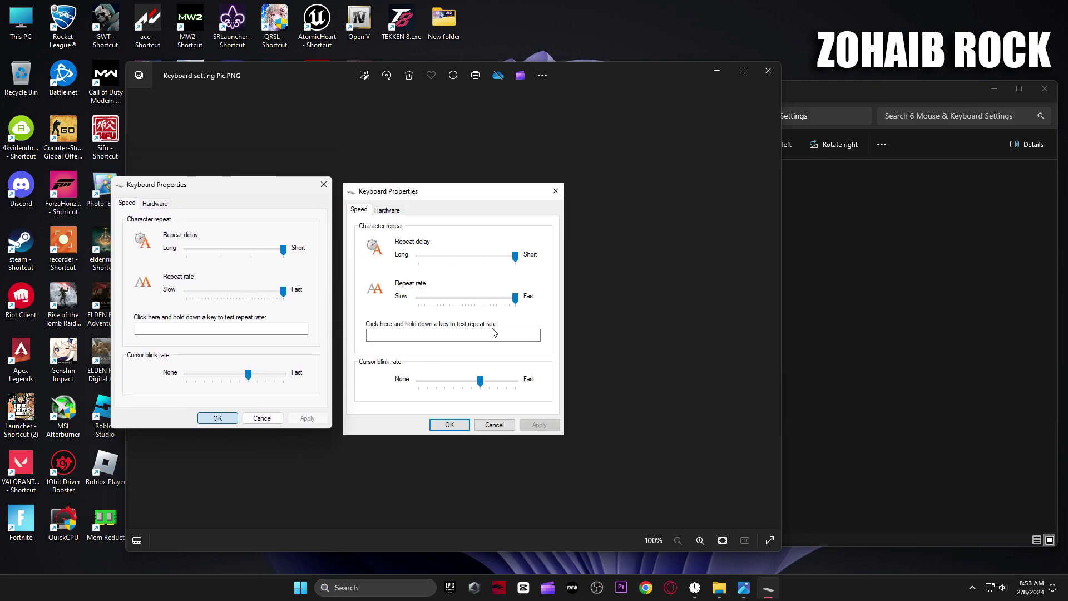
key(Escape)
click(768, 71)
Step: Review all the Warzone graphics Display, Quality and View pictures in the 7 Warzone Best Settings PICS folder, and close the folder
key(BackSpace)
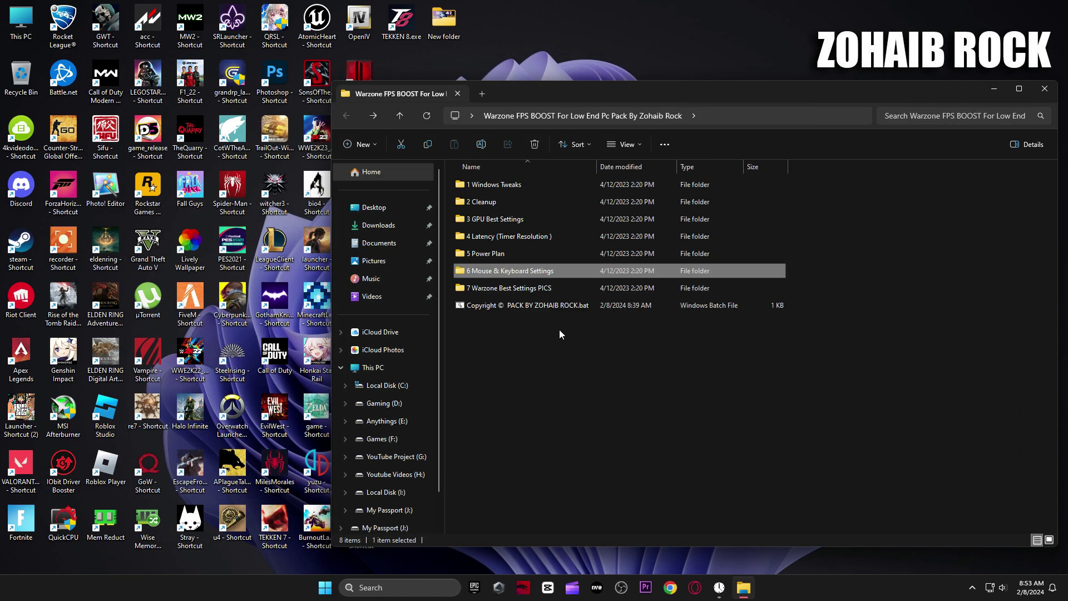
double_click(520, 286)
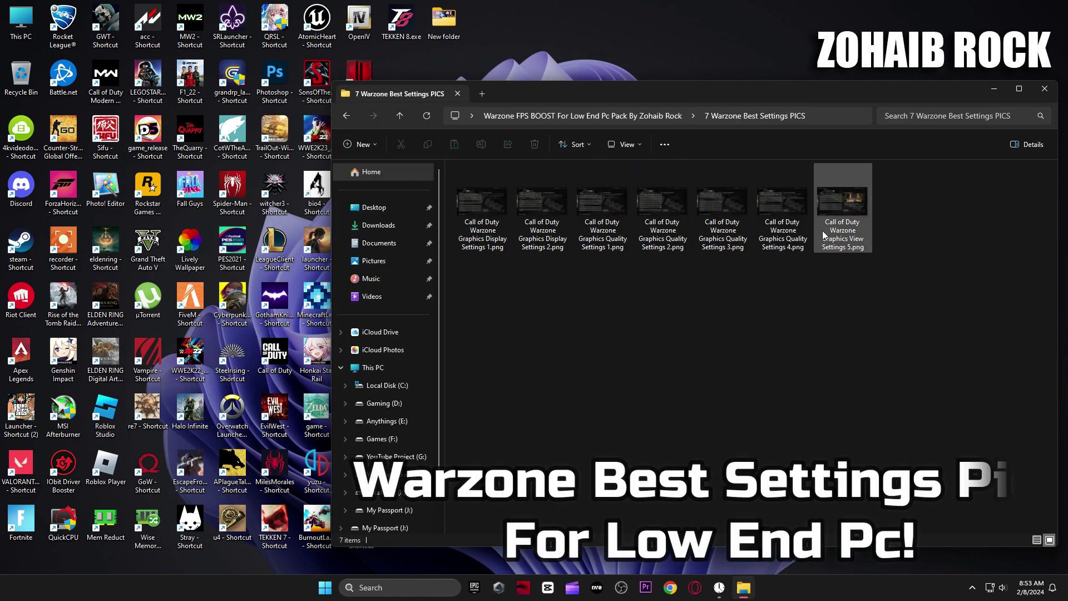
double_click(465, 206)
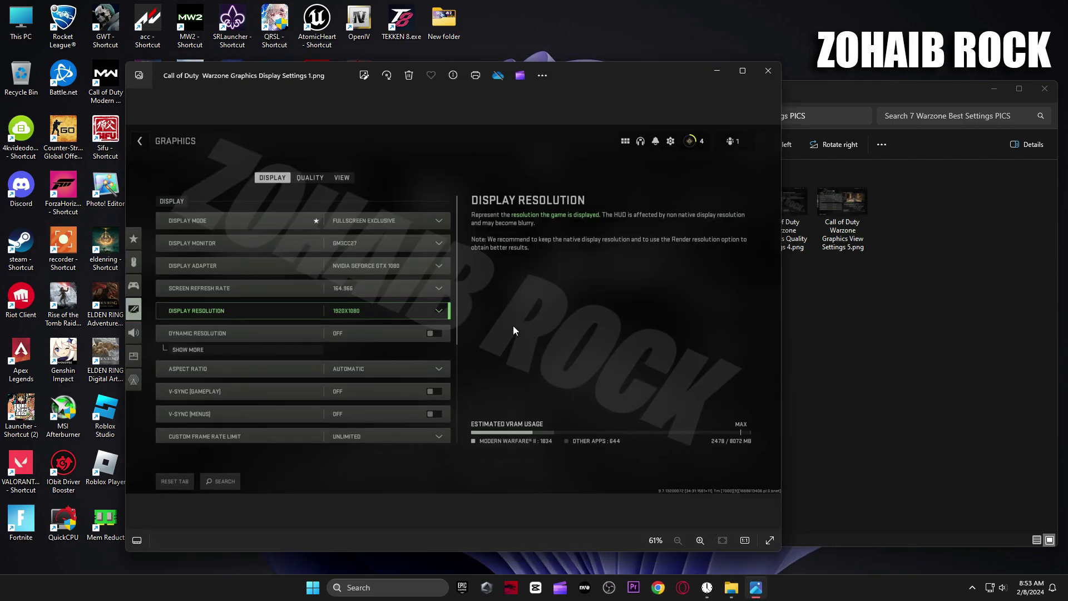
key(Right)
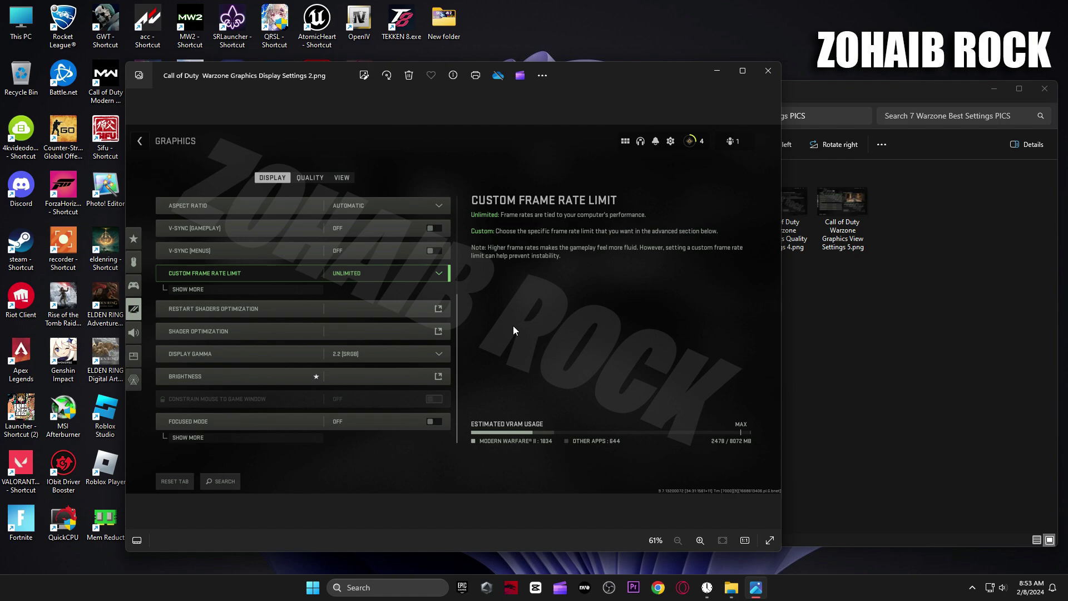
key(Right)
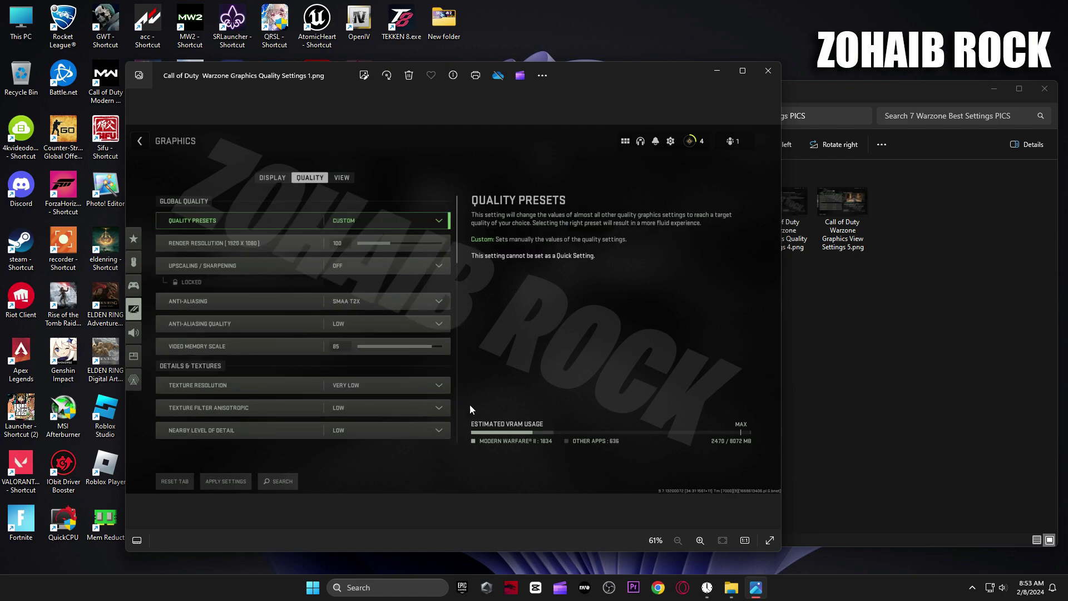
key(Right)
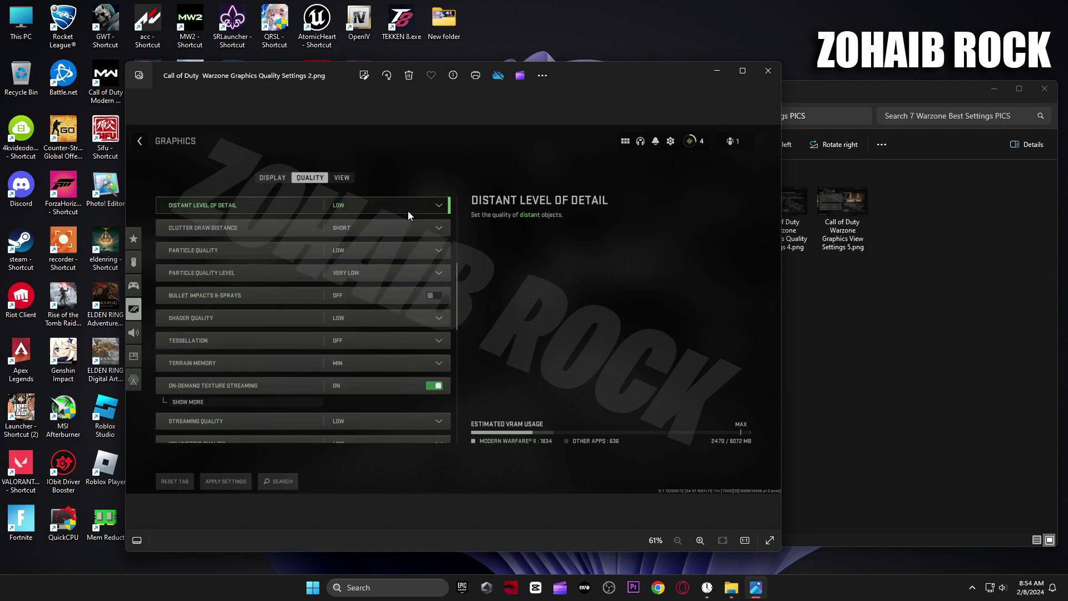
key(Right)
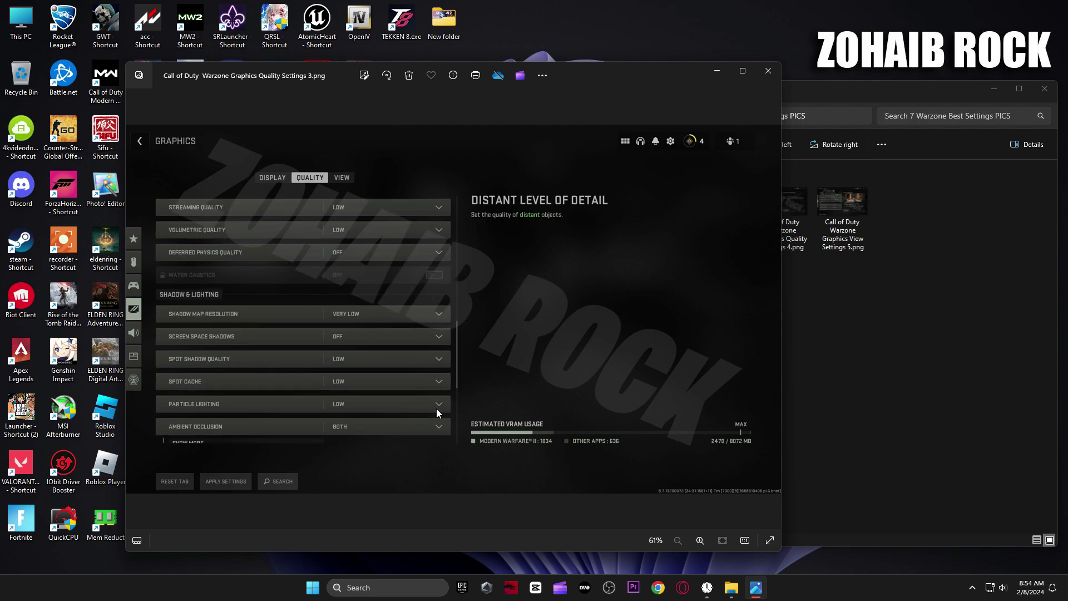
key(Right)
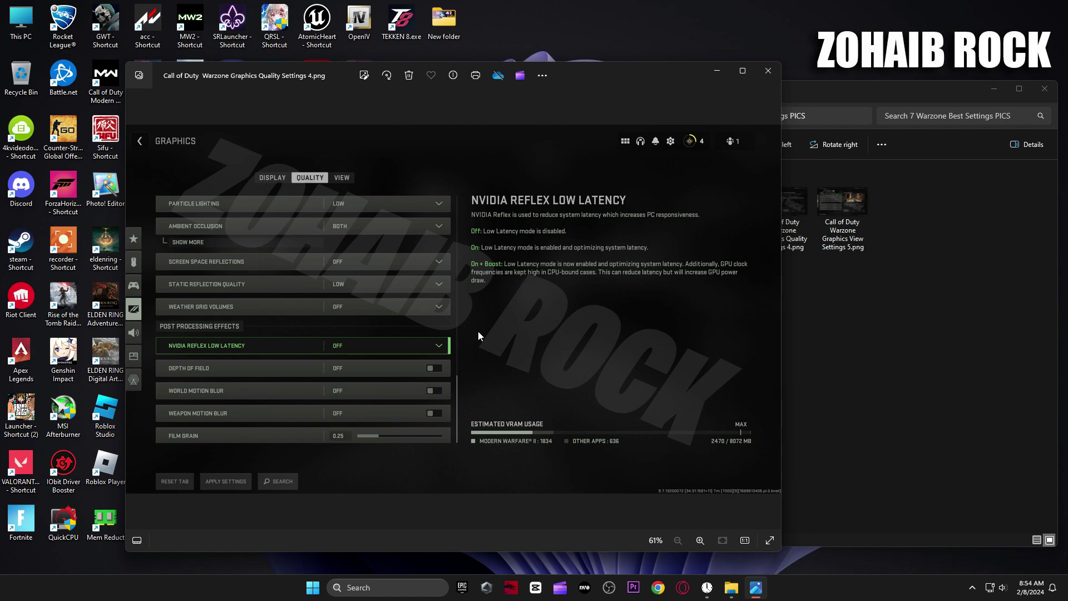
key(Right)
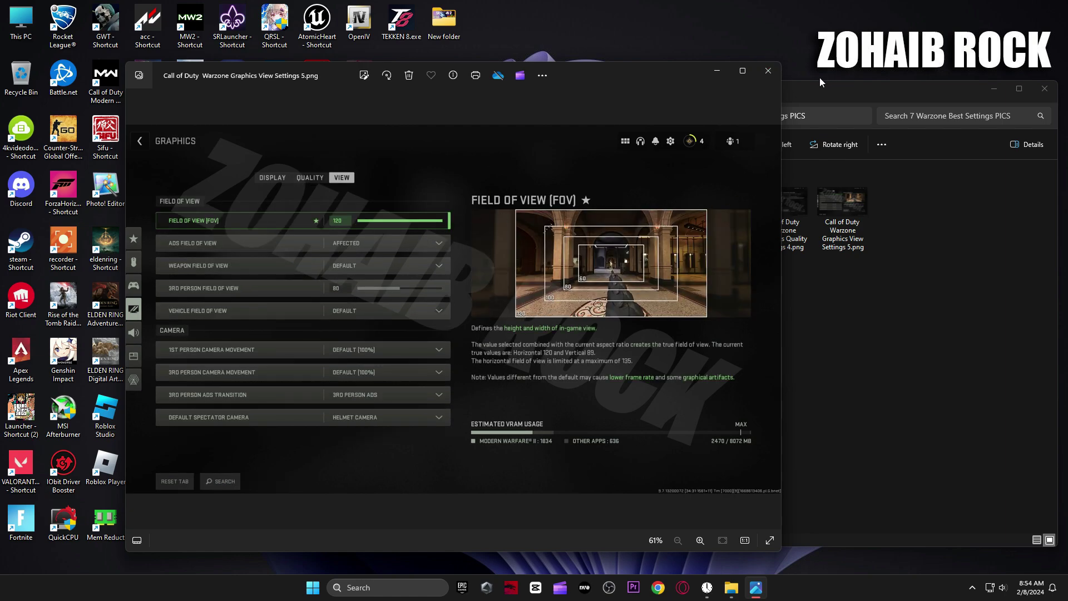
click(768, 70)
click(1044, 89)
Step: Go to the Windows System > Display > Graphics settings and expand the Call of Duty HQ entry in the app list
key(super)
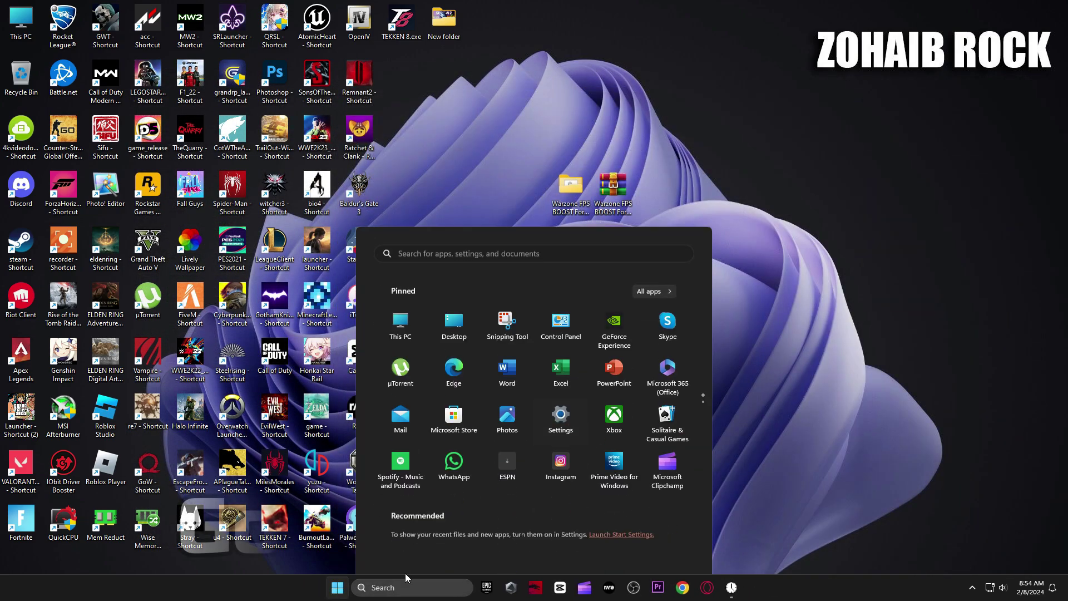
click(563, 365)
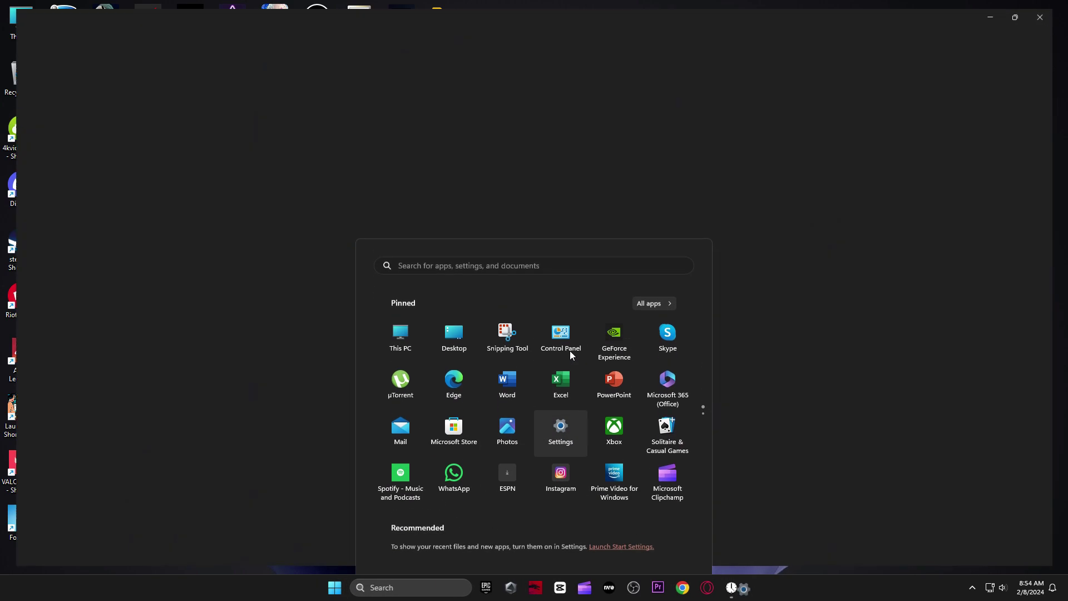
click(34, 297)
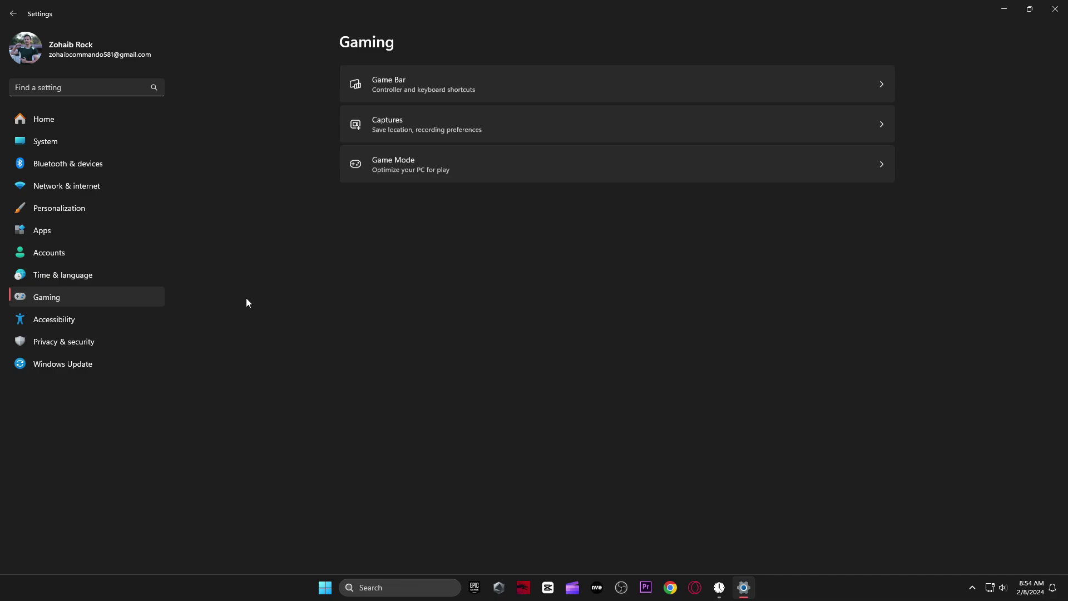
click(448, 176)
click(419, 164)
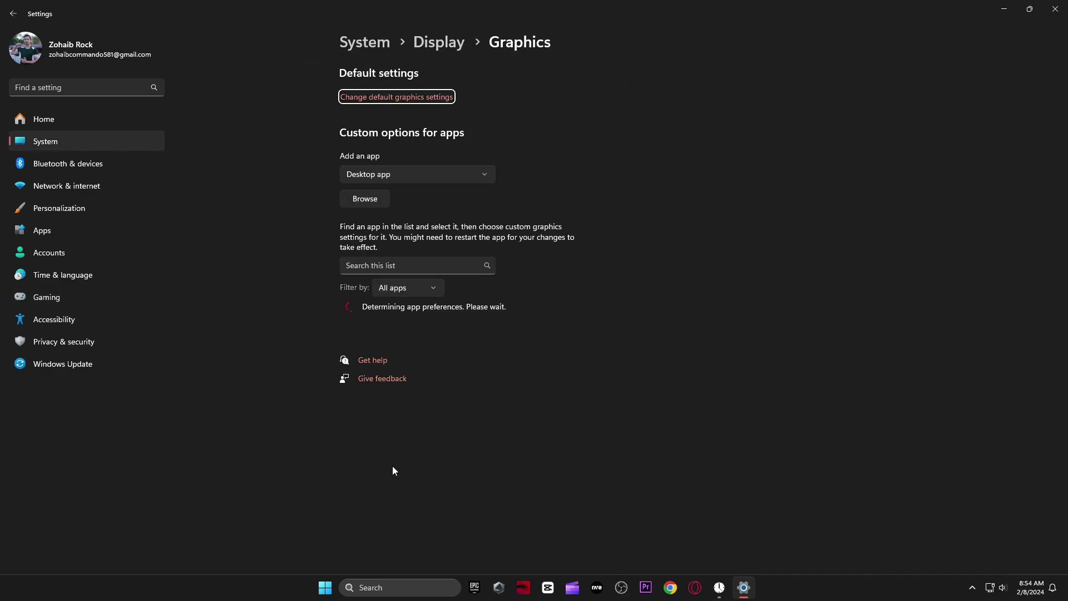
scroll(382, 330, down, 5)
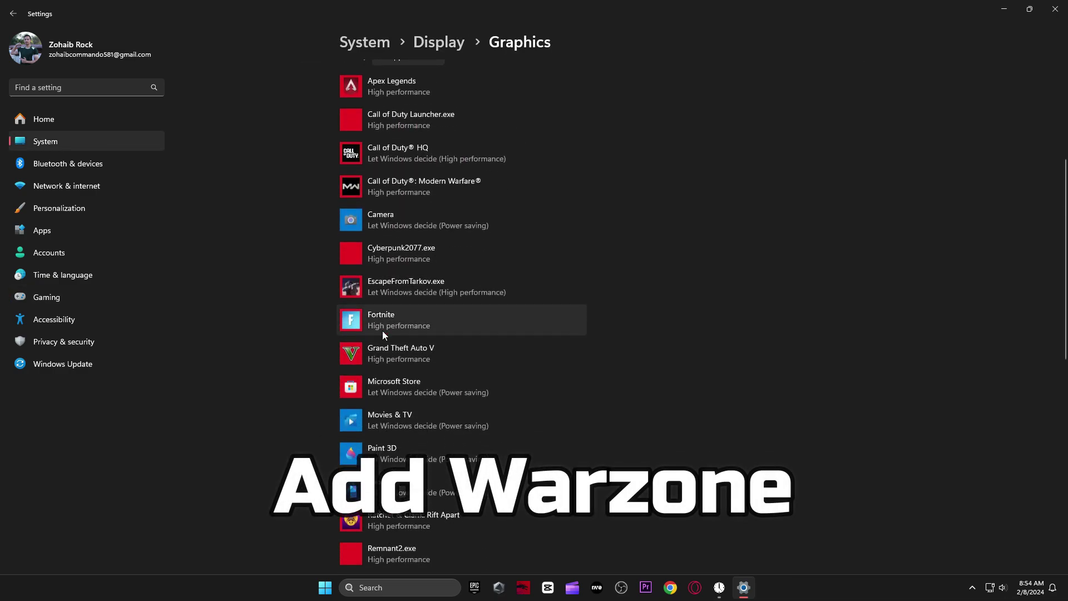
click(449, 196)
click(453, 150)
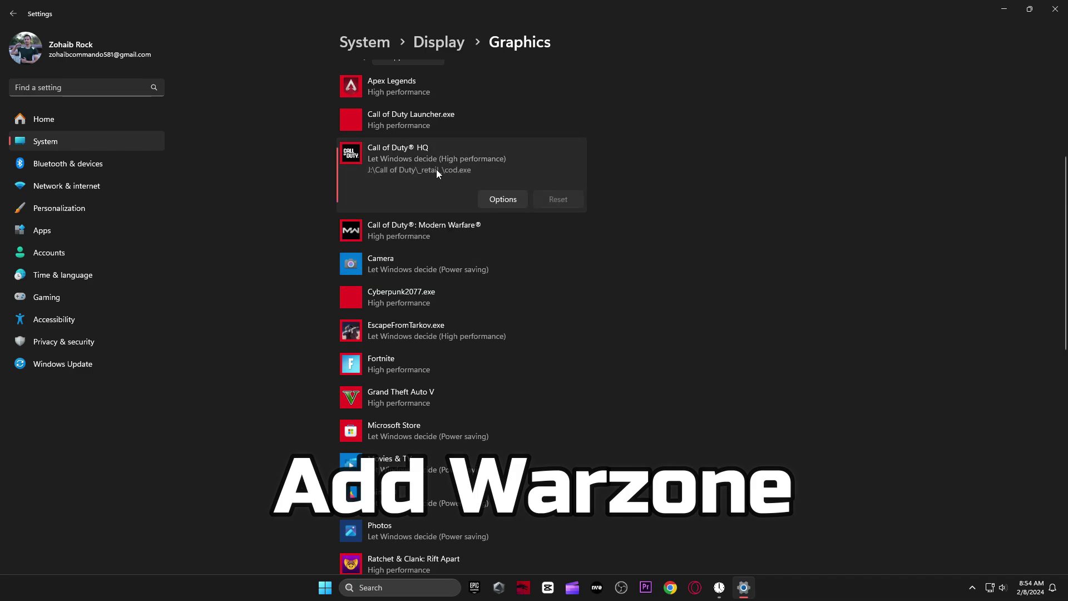
Step: Add Call of Duty Launcher.exe from the Call of Duty folder on drive J: to the custom graphics apps
scroll(626, 233, up, 4)
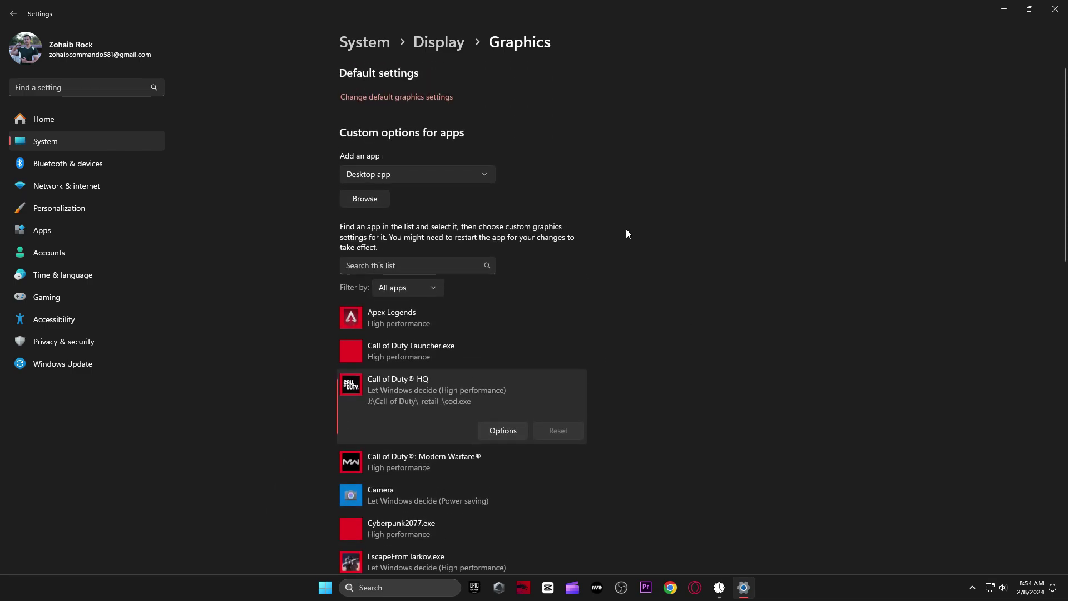
click(365, 200)
click(60, 416)
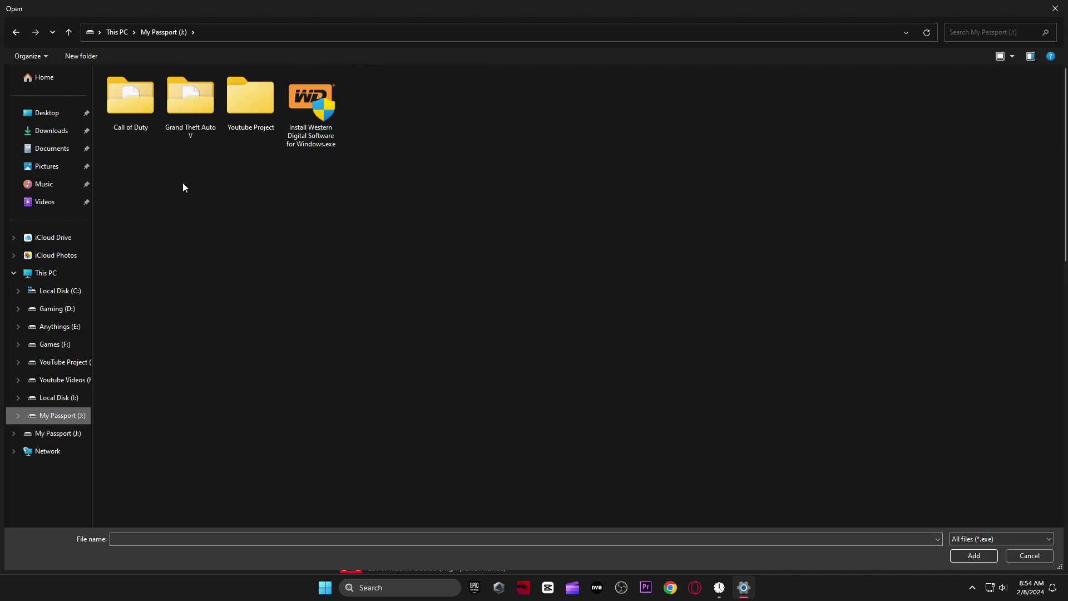
double_click(136, 111)
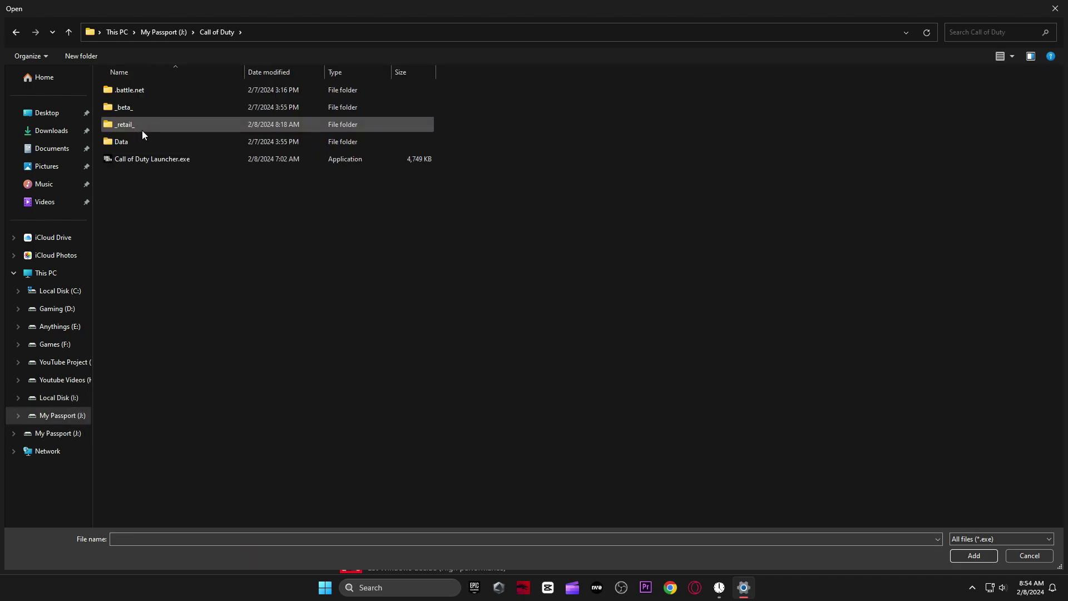
click(118, 165)
key(Return)
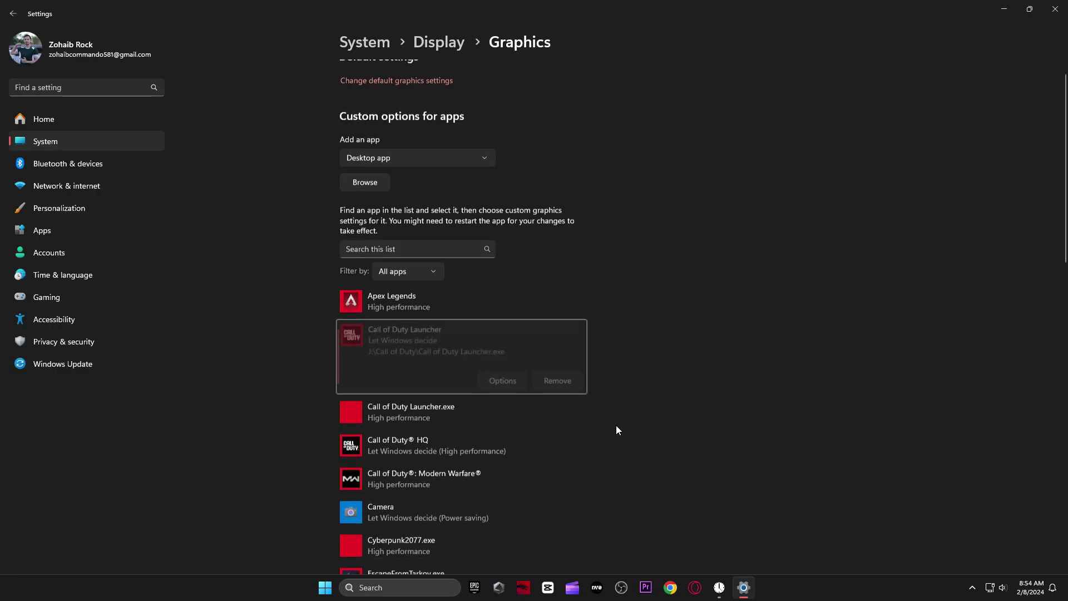
Step: Set the added Call of Duty Launcher's graphics preference to High performance, save it, and close the Settings window
click(496, 325)
click(489, 287)
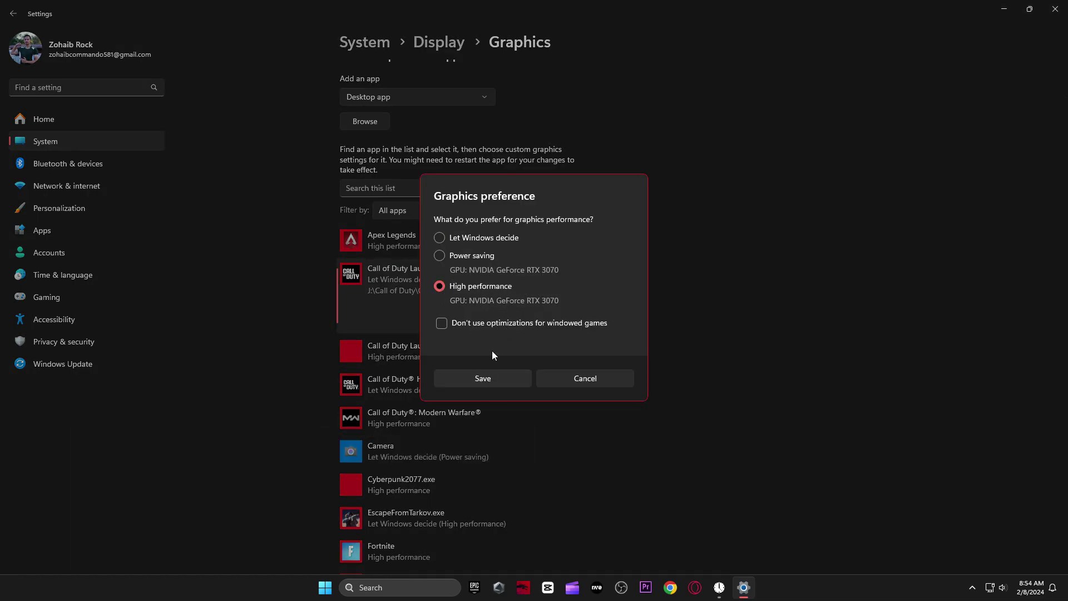
click(513, 379)
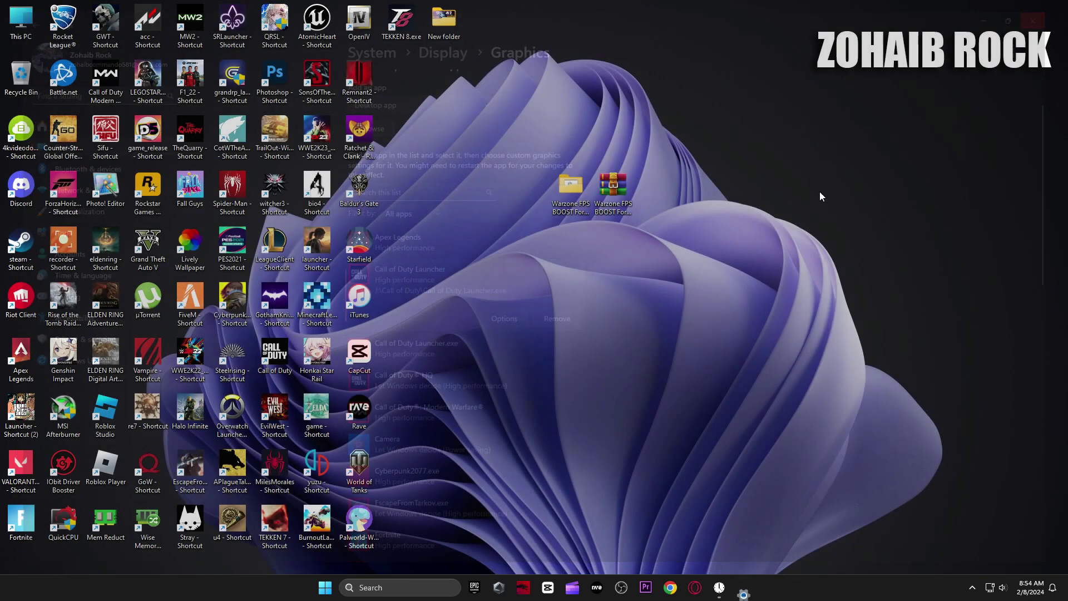
Step: Restart the PC to apply the changes
key(super)
click(671, 549)
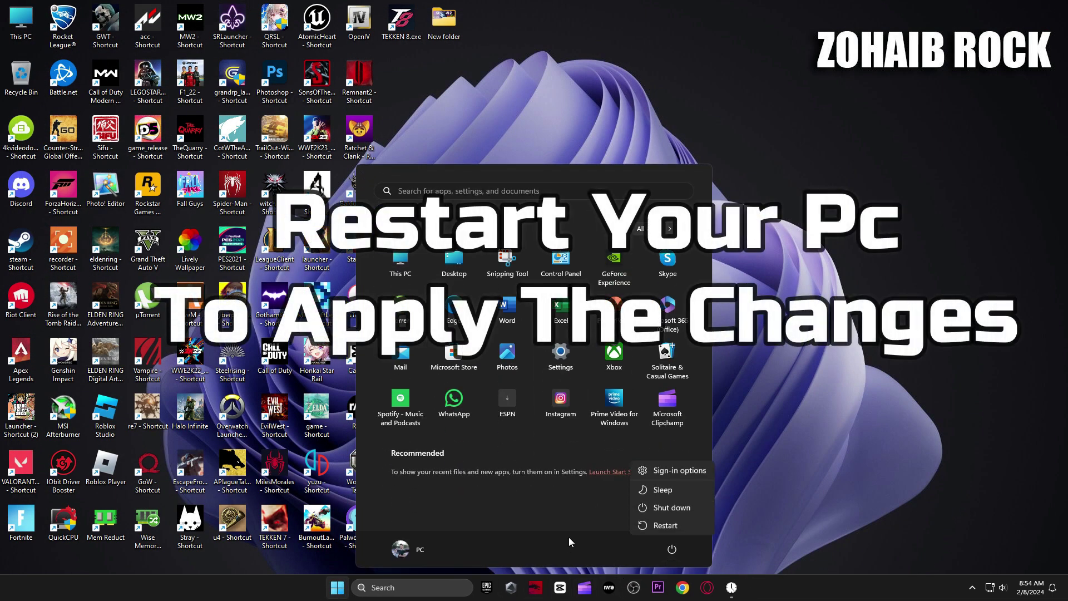
click(708, 527)
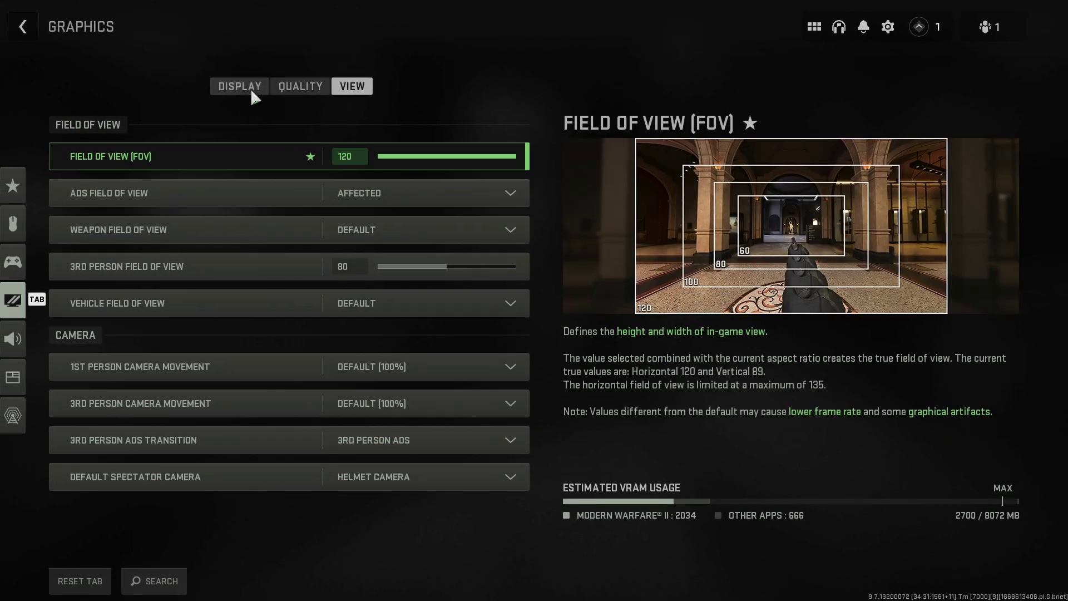
Step: Review the Display options in Warzone's graphics settings, from Display Mode down to Focused Mode
click(247, 87)
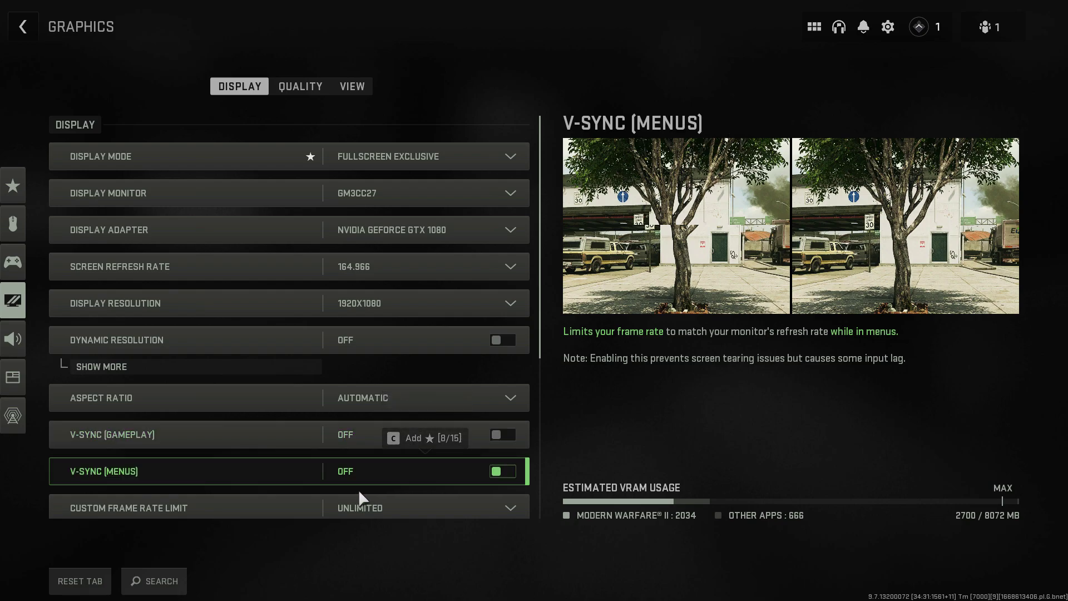
scroll(540, 403, down, 2)
scroll(541, 403, down, 1)
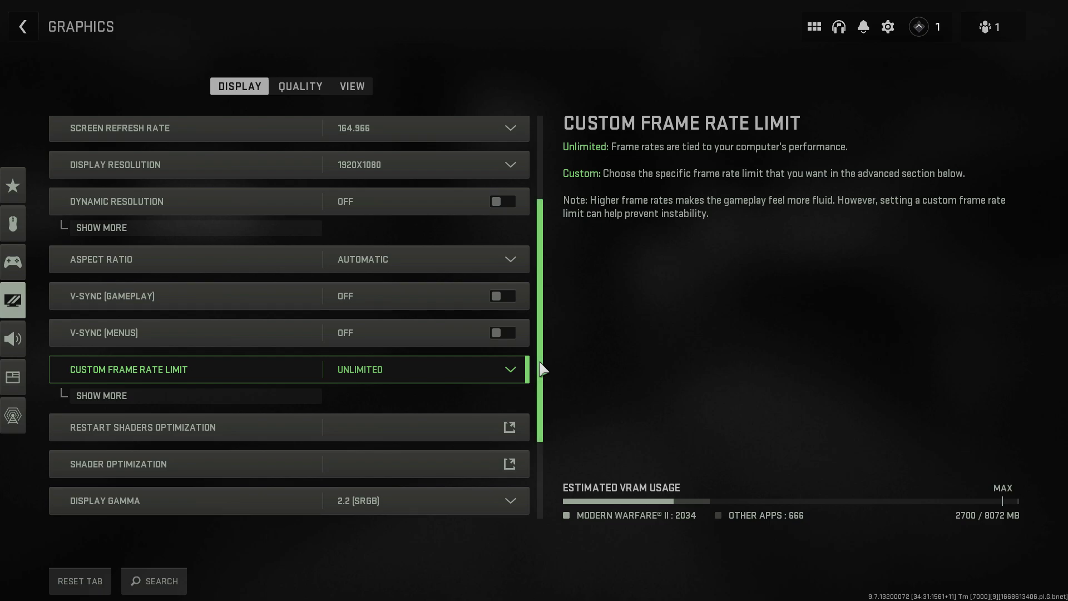
drag(540, 367, 539, 439)
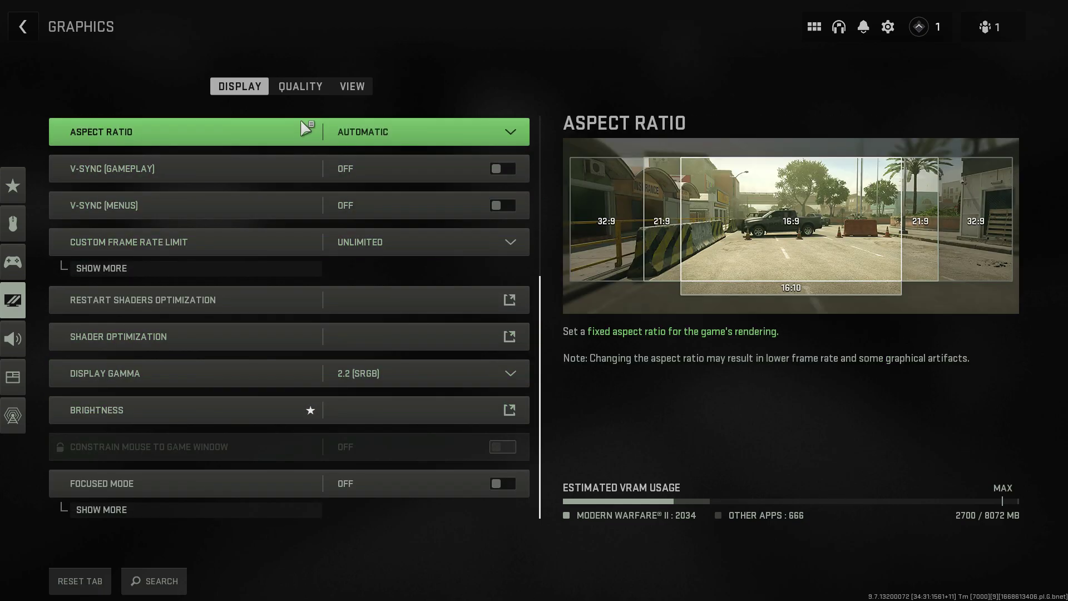
Step: Review the Quality graphics options from Quality Presets, Upscaling / Sharpening and anti-aliasing through Details & Textures to Shadow & Lighting
click(299, 89)
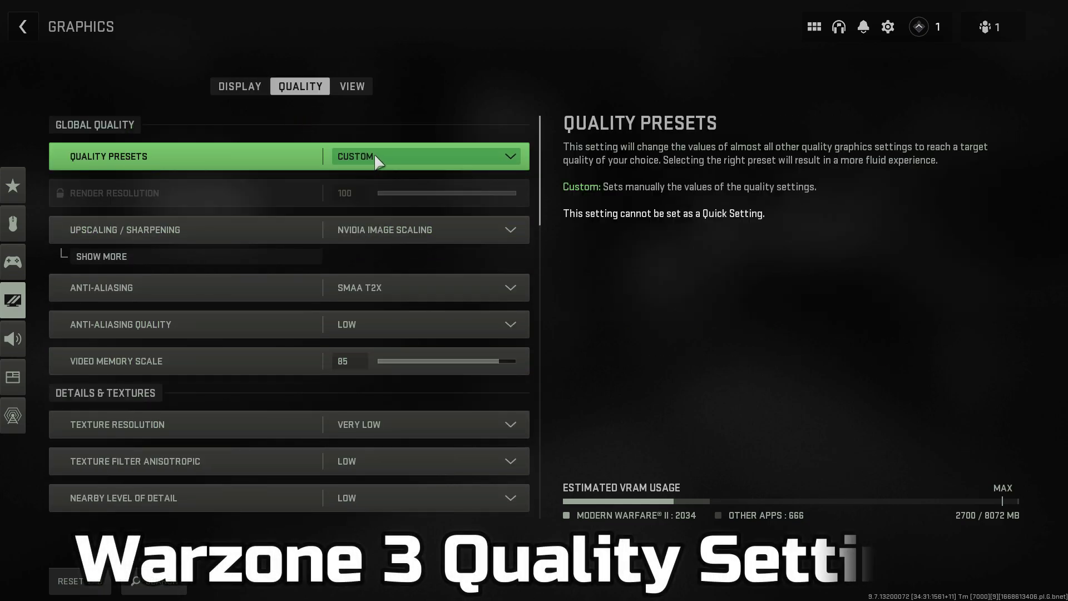
click(234, 243)
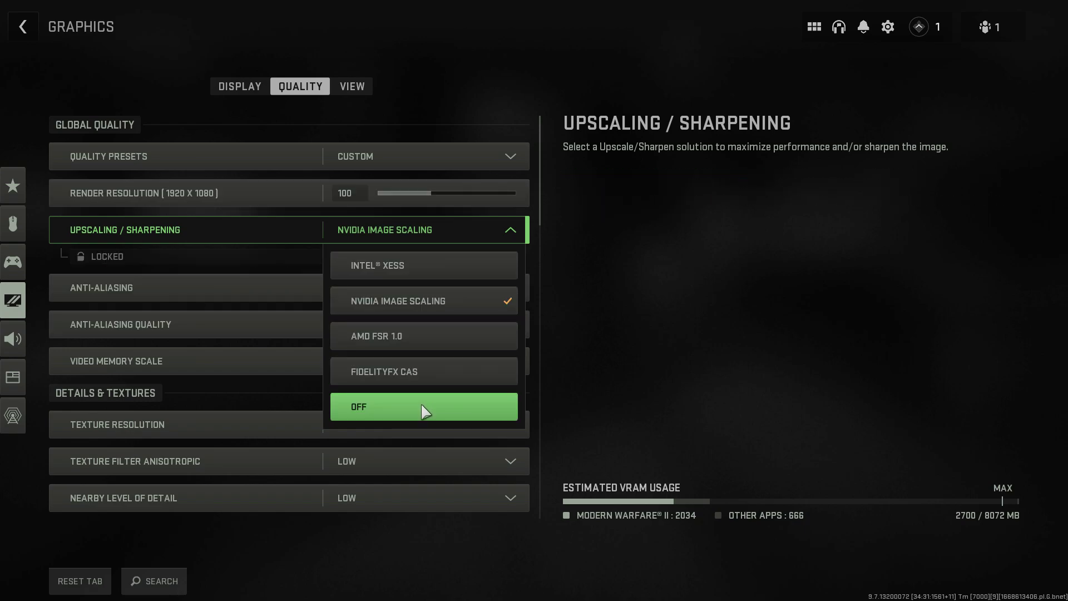
click(546, 346)
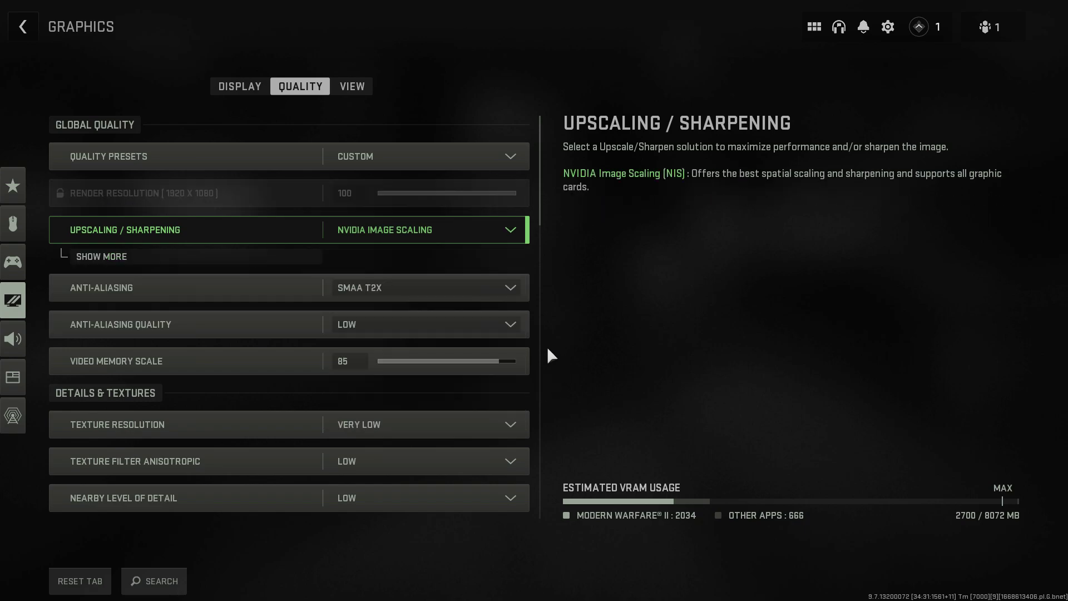
click(379, 295)
click(389, 329)
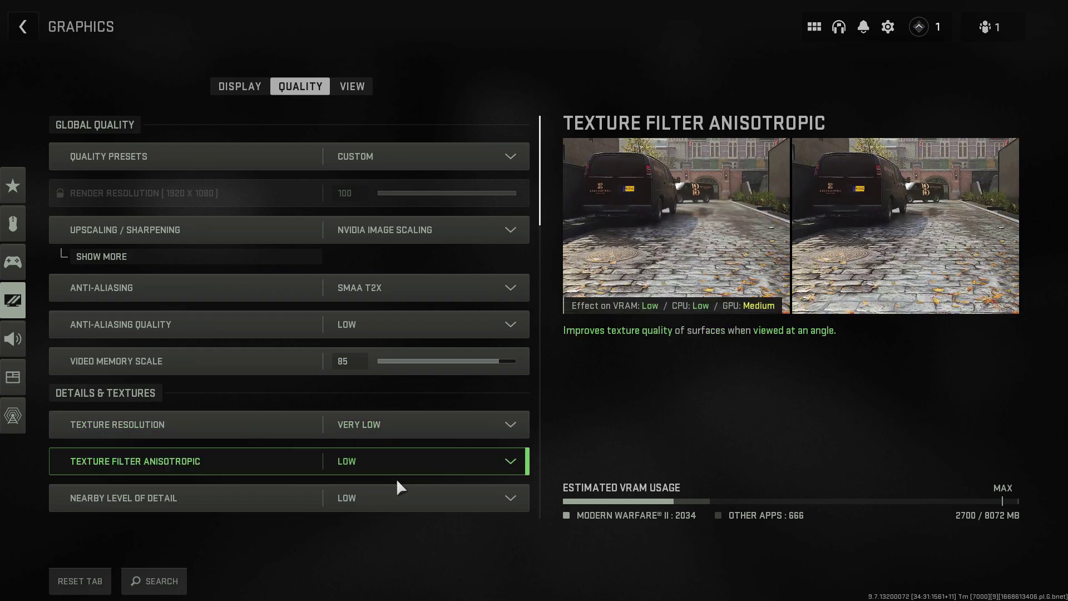
drag(542, 207, 543, 273)
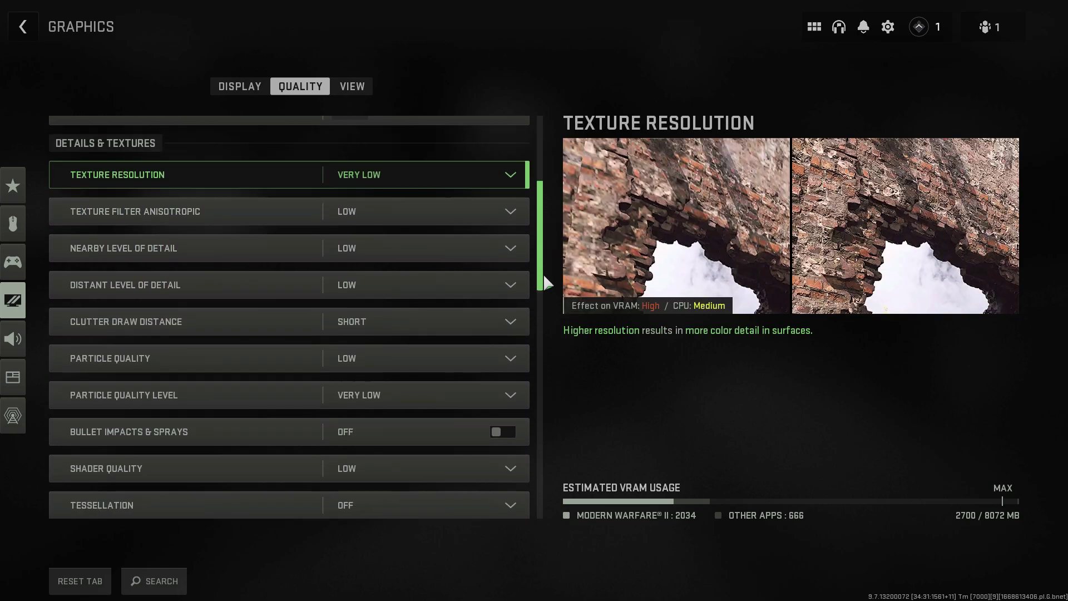
click(329, 269)
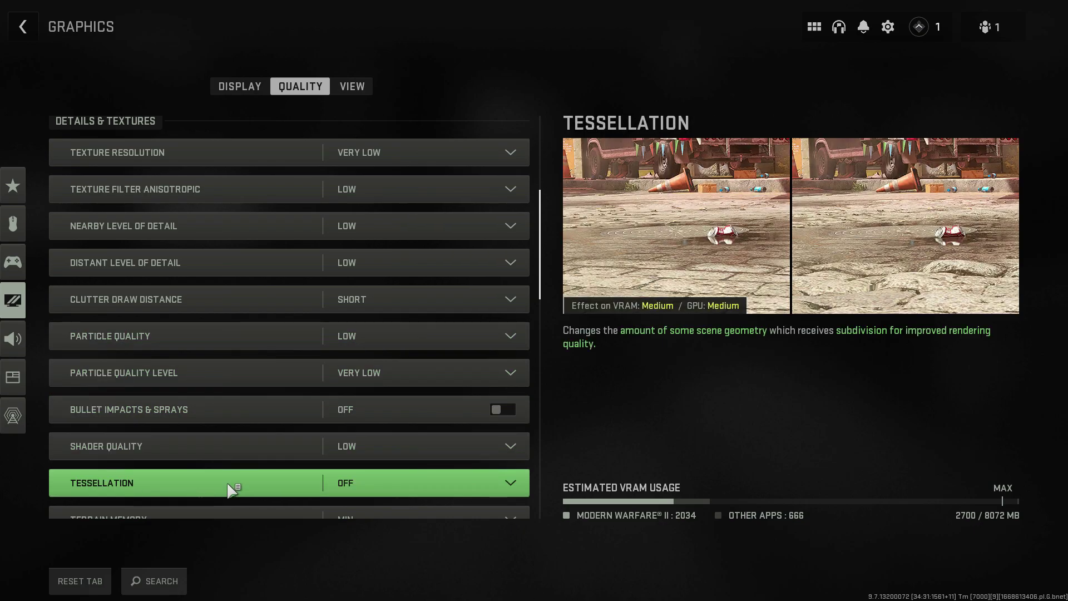
scroll(542, 301, down, 4)
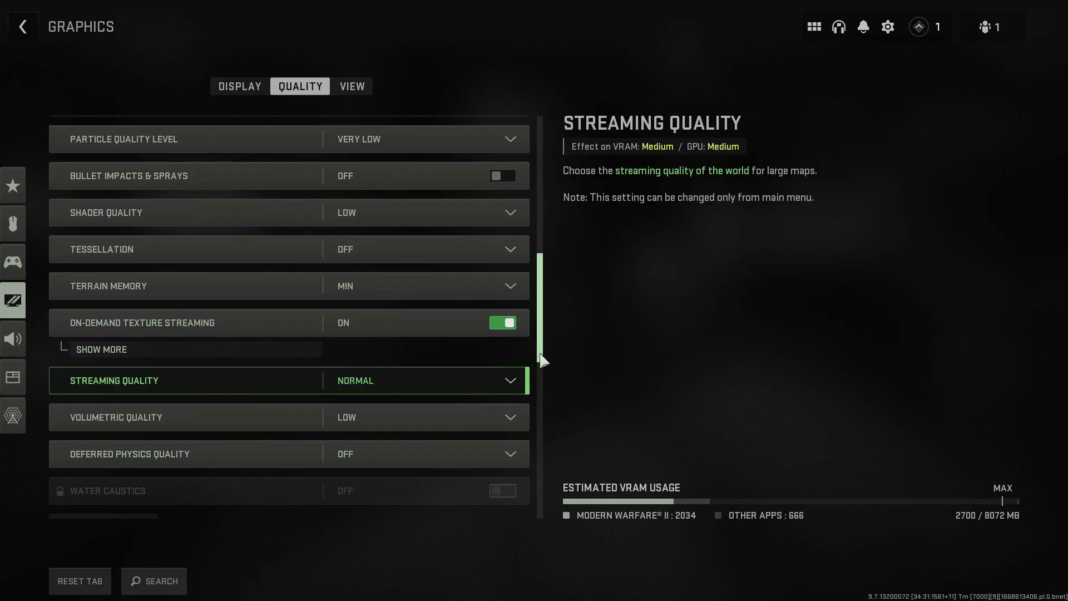
scroll(544, 378, down, 4)
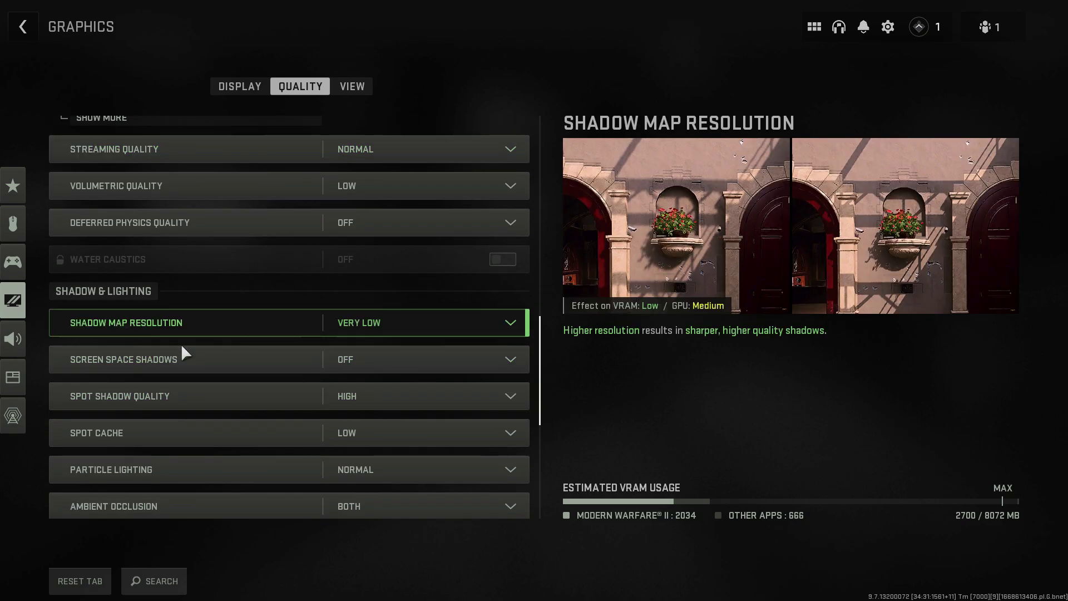
Step: Set both Spot Shadow Quality and Particle Lighting to Low in the Shadow & Lighting settings
click(367, 406)
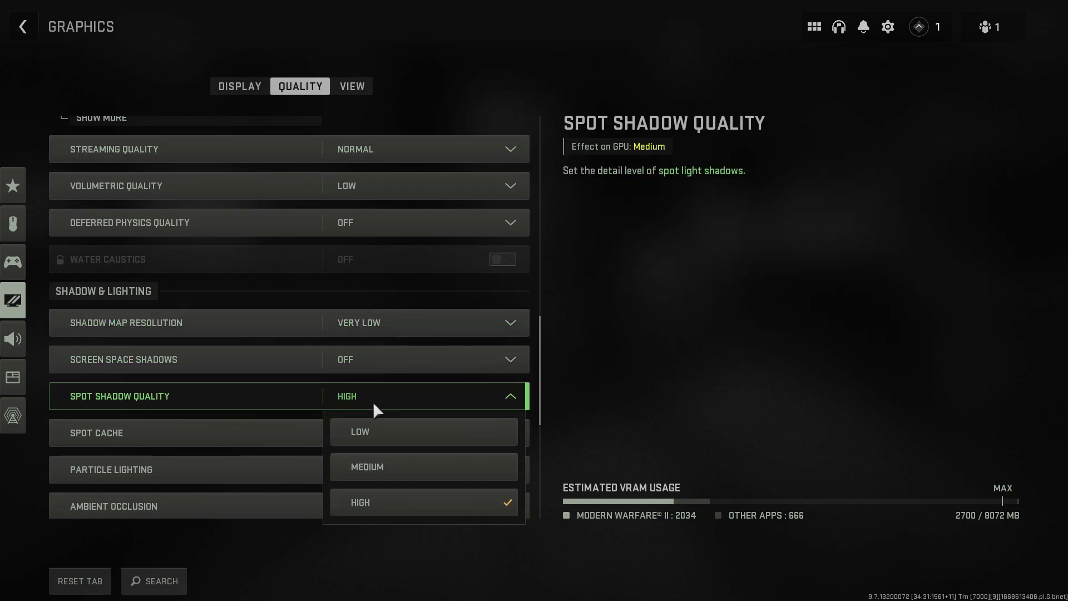
click(386, 430)
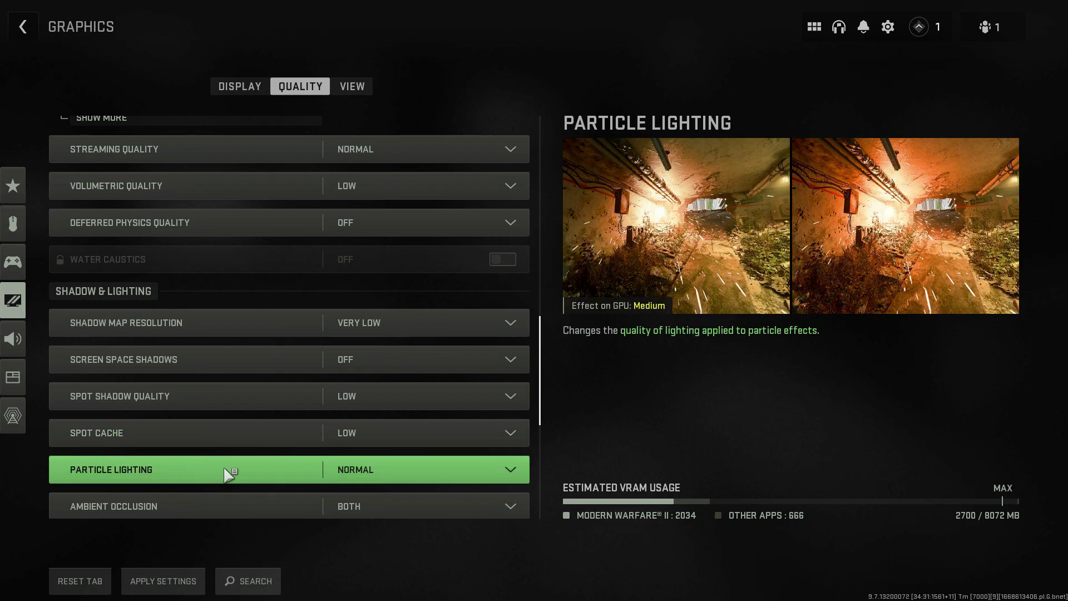
click(384, 468)
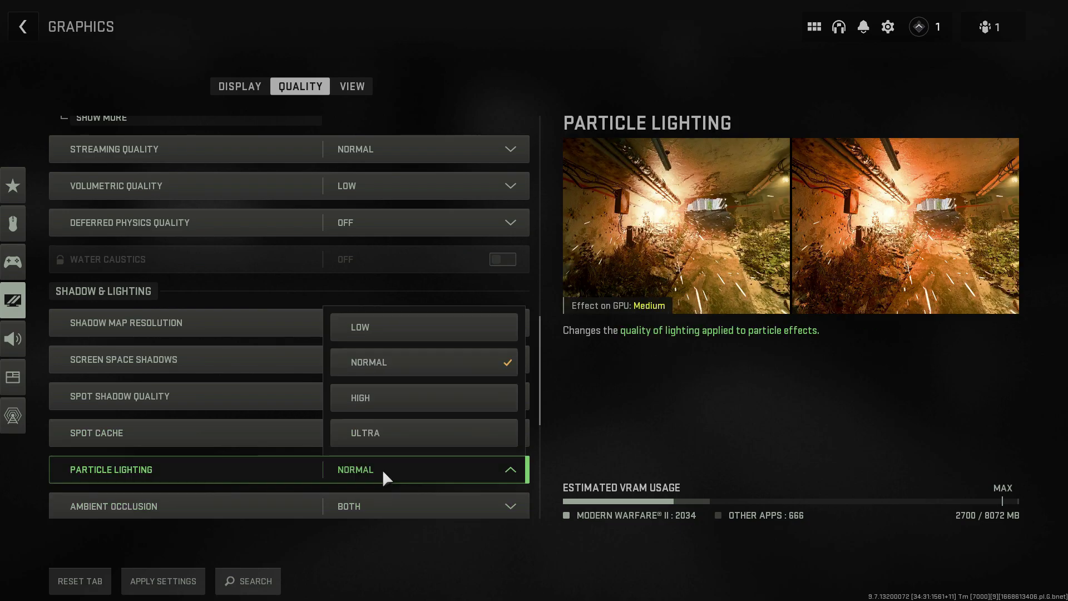
click(390, 333)
Step: Open the list of Ambient Occlusion choices in the Shadow & Lighting settings
scroll(542, 423, down, 3)
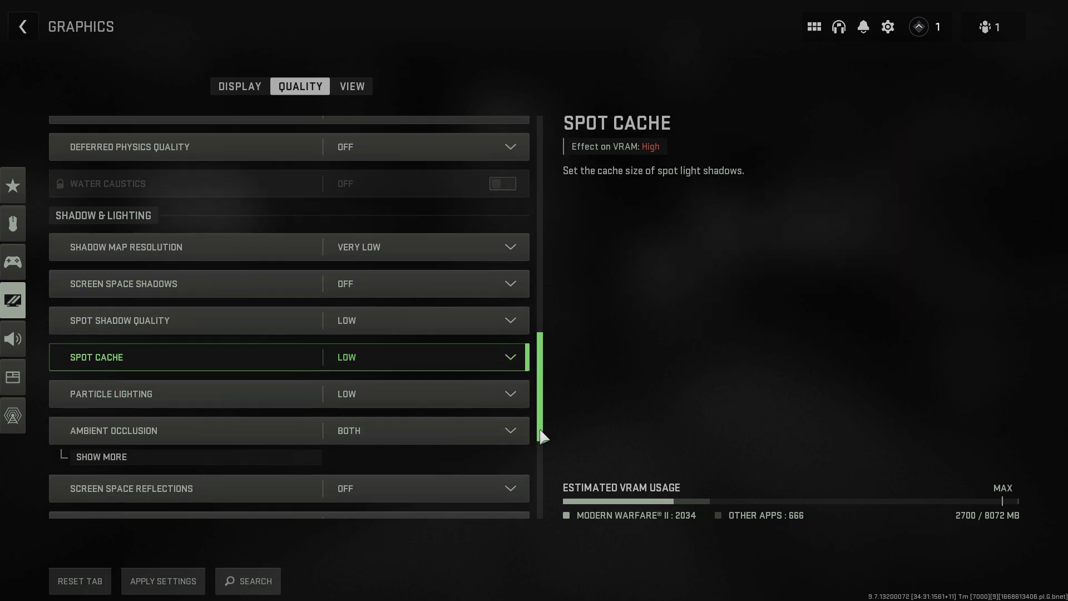
click(348, 397)
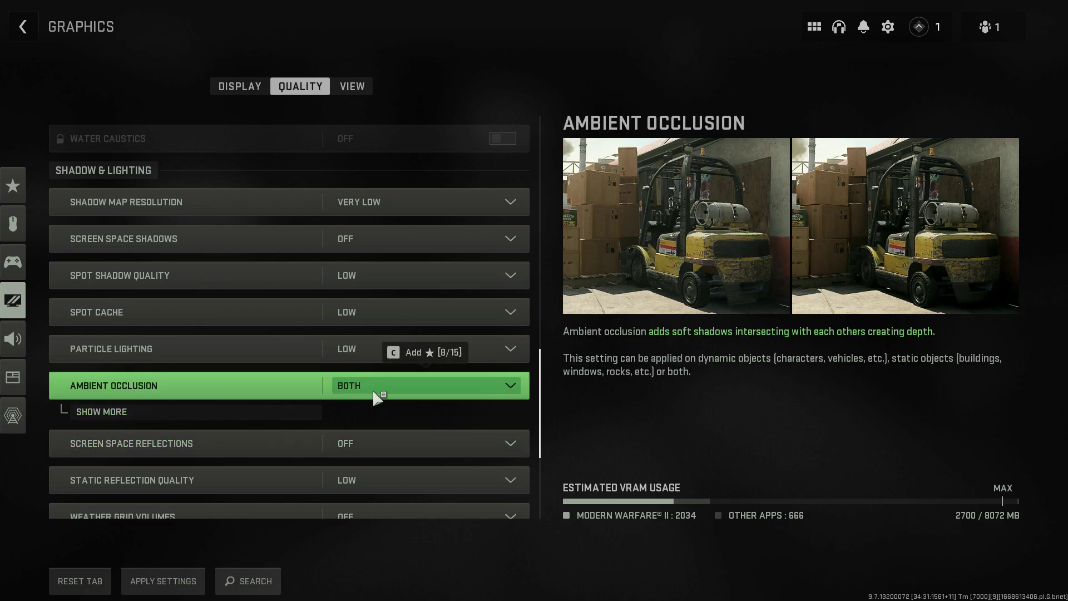
click(406, 389)
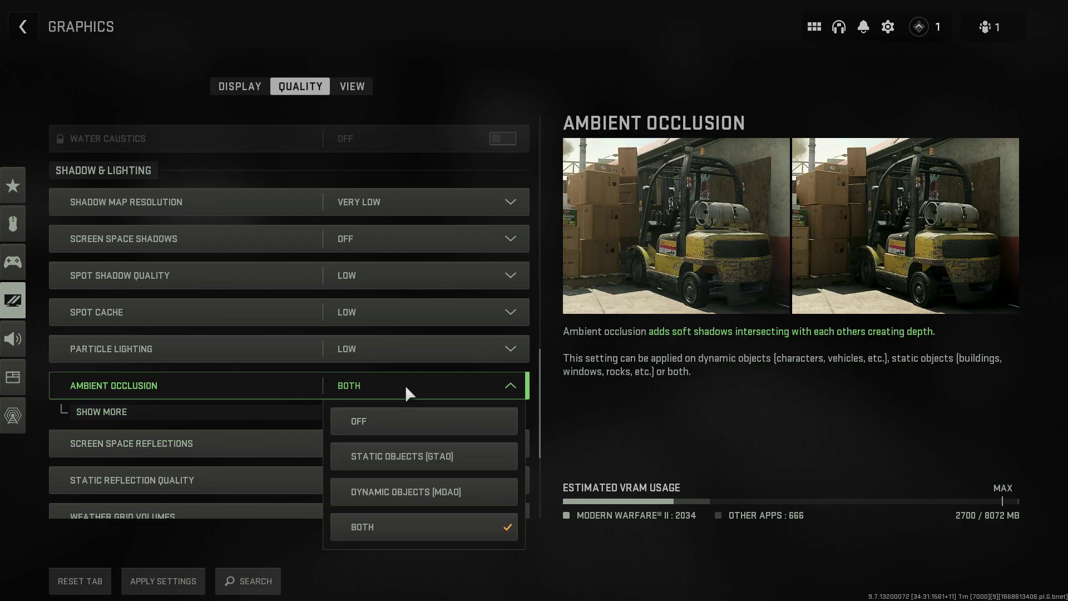